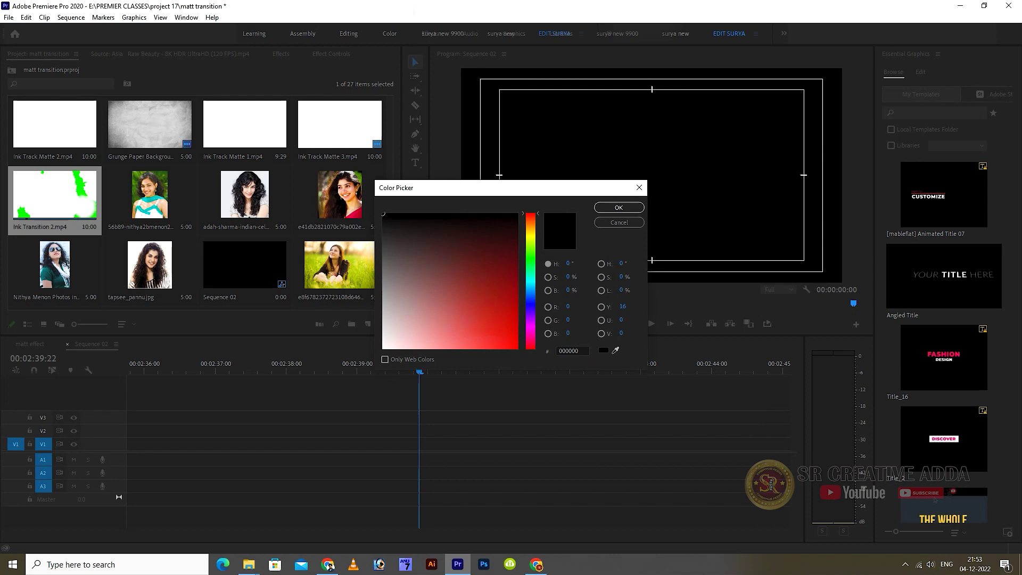
Step: Create a light grey color matte and place it on V1, closing the gap so it starts at 00:00:00:00
left_click(387, 301)
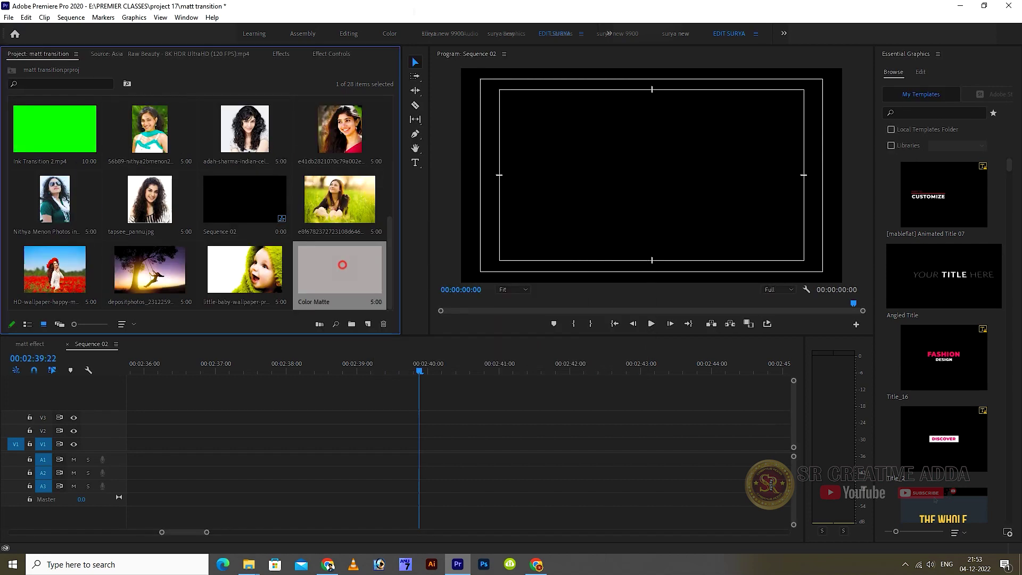
left_click_drag(342, 265, 152, 444)
key("backslash")
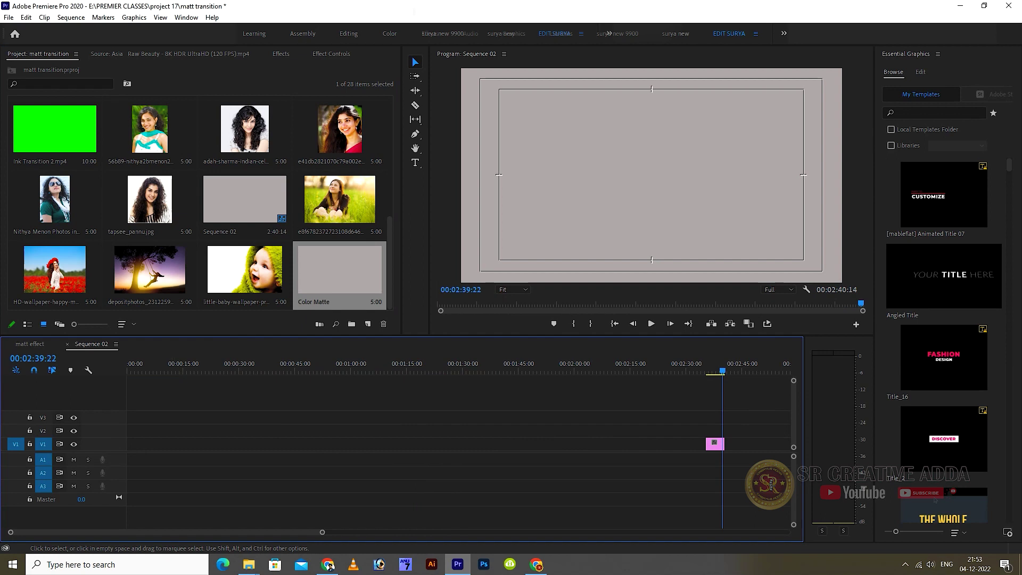
left_click(174, 444)
key("Home")
key("Delete")
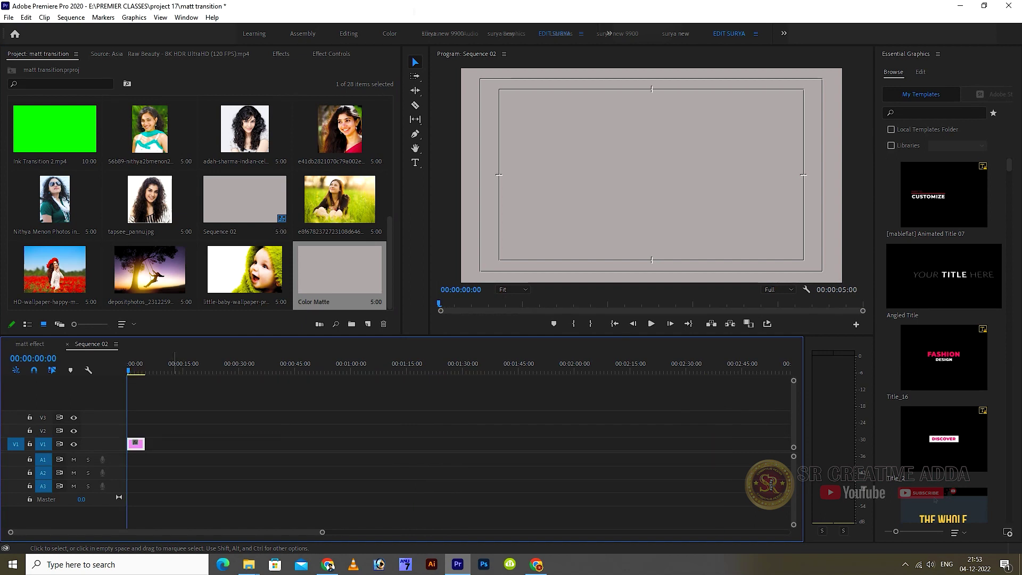
Step: Place Ink Transition 1.mp4 on V2 at the start of the sequence, directly above the color matte
key("minus")
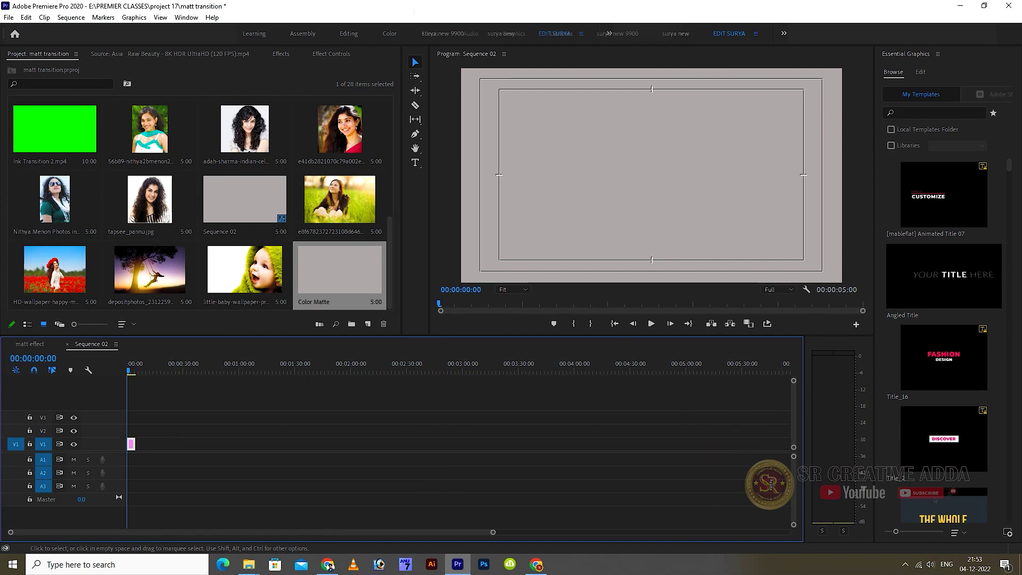
key("equal")
key("equal")
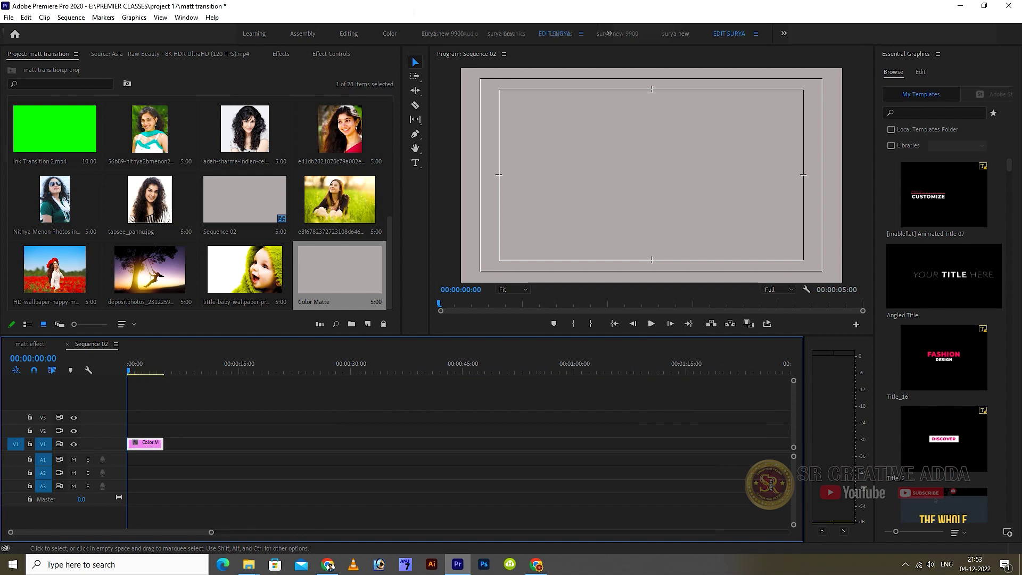
key("equal")
key("equal")
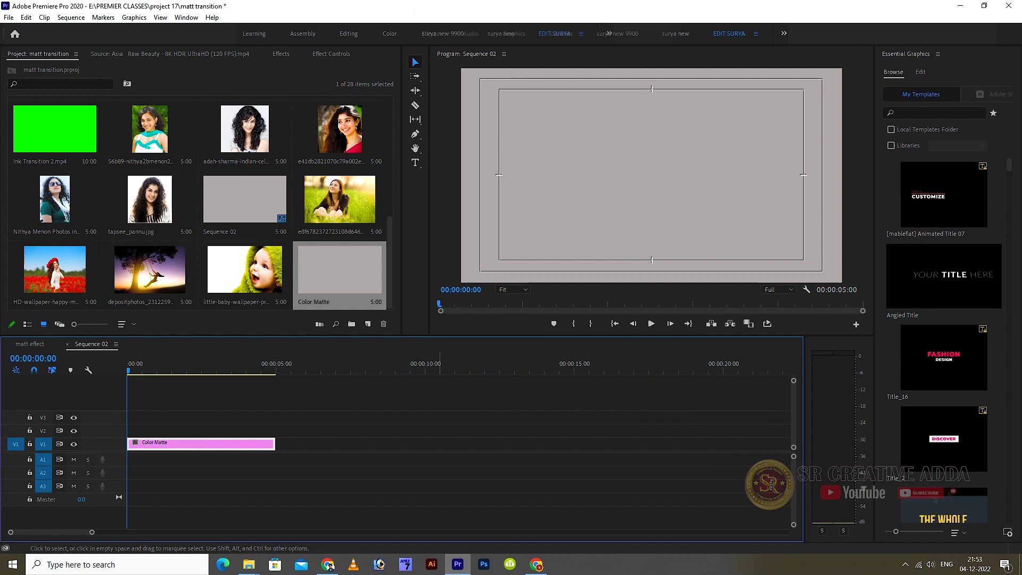
key("equal")
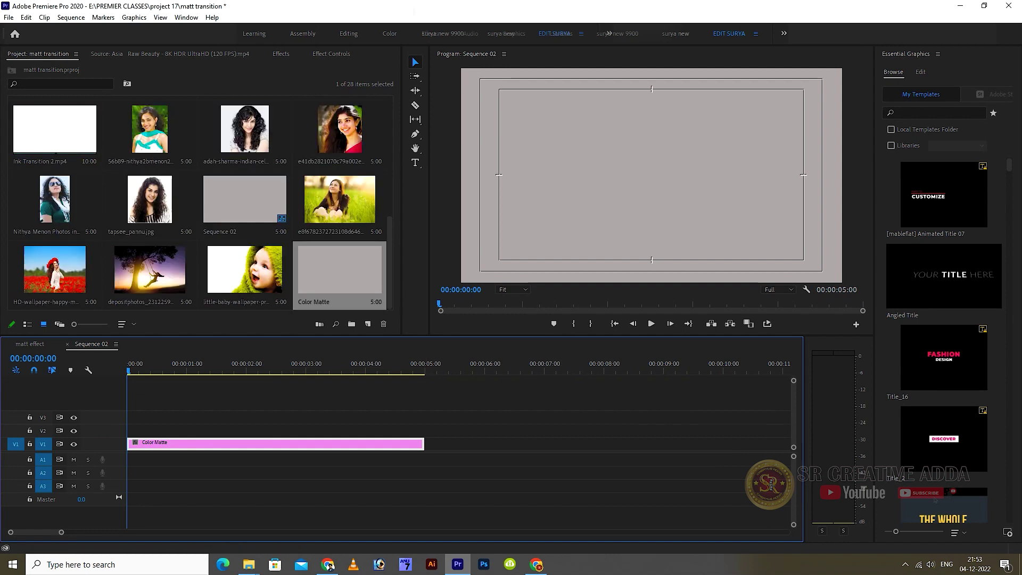
scroll(200, 203, "up", 2)
mouse_move(241, 132)
left_mouse_down()
mouse_move(156, 418)
mouse_move(129, 431)
left_mouse_up()
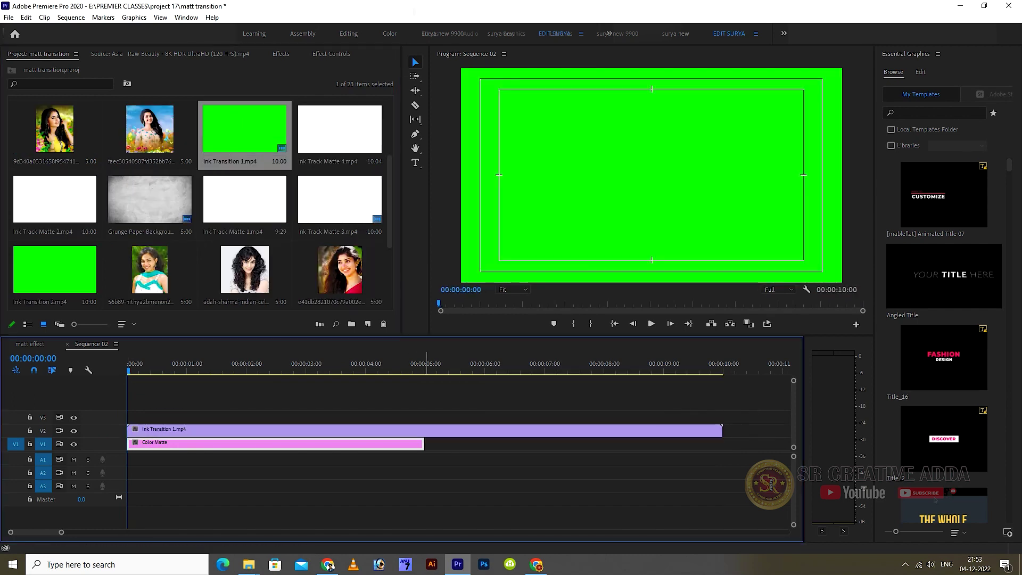
Step: Target tracks V2 and V3 and trim the ink transition to the color matte's end at 00:00:05:00
key("Down")
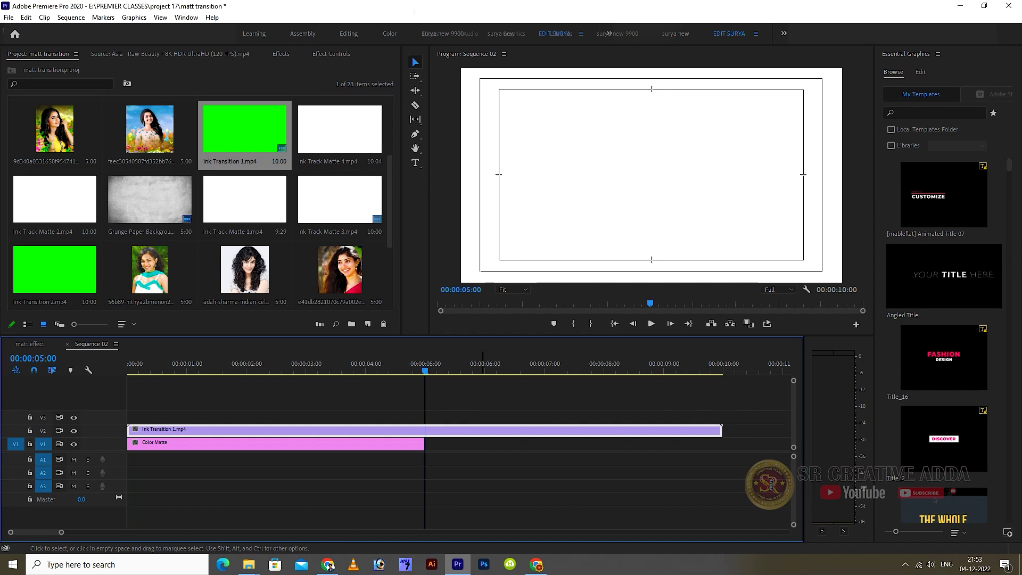
left_click(43, 431)
left_click(43, 417)
key("w")
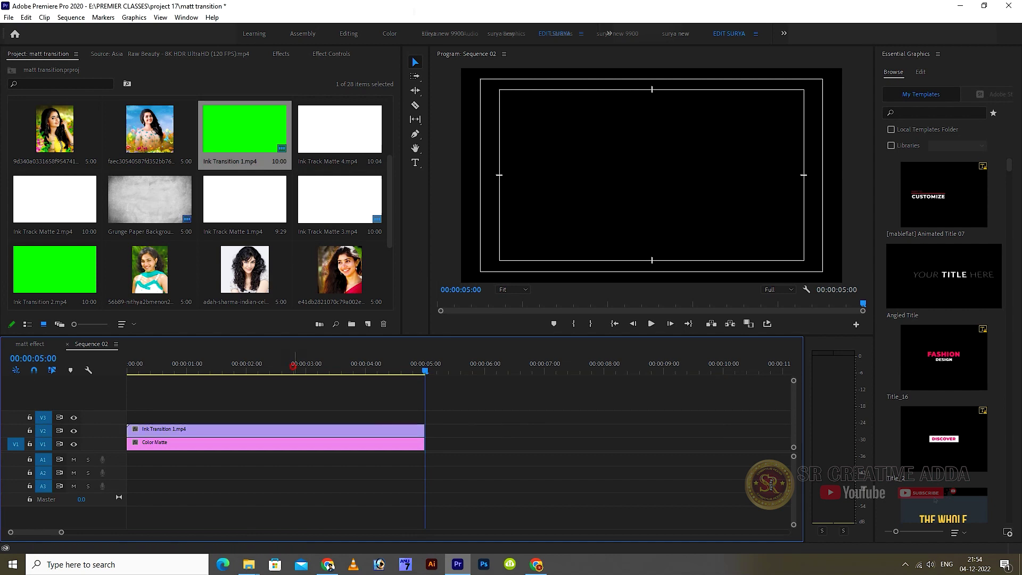
Step: Play the ink transition to a frame with partly spread ink and apply the Ultra Key effect to the clip
key("space")
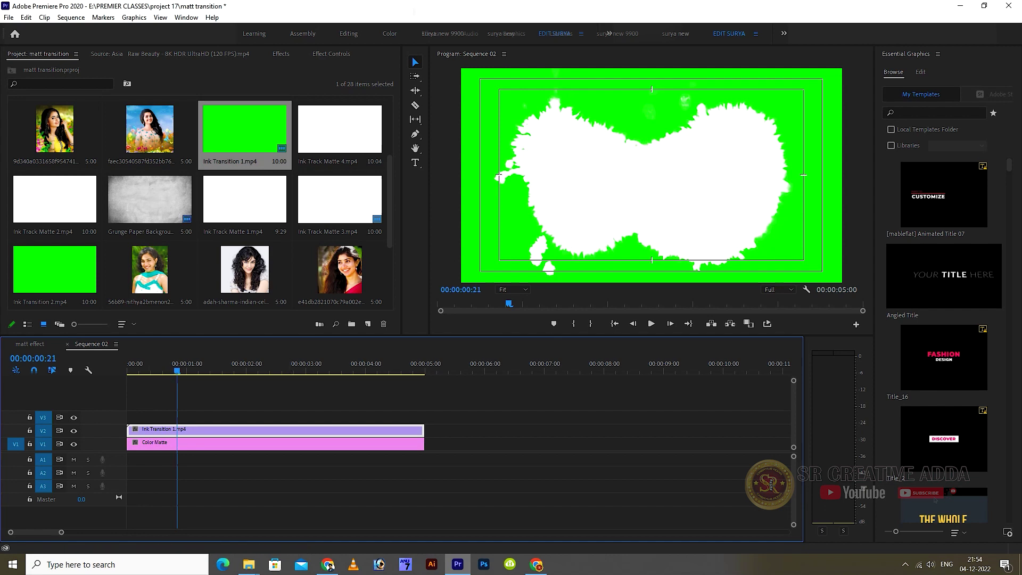
left_click(277, 55)
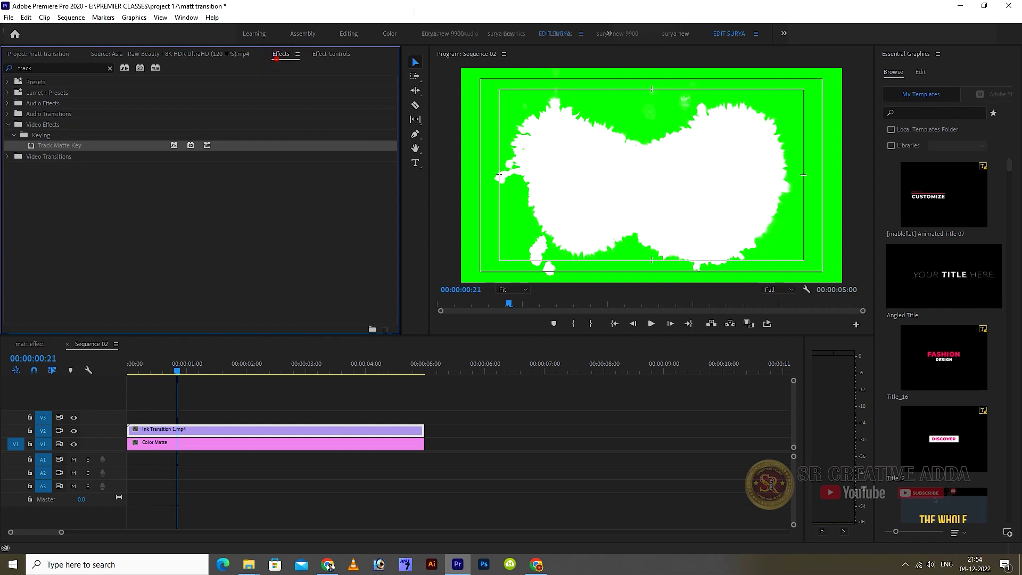
left_click(58, 68)
type("ultra")
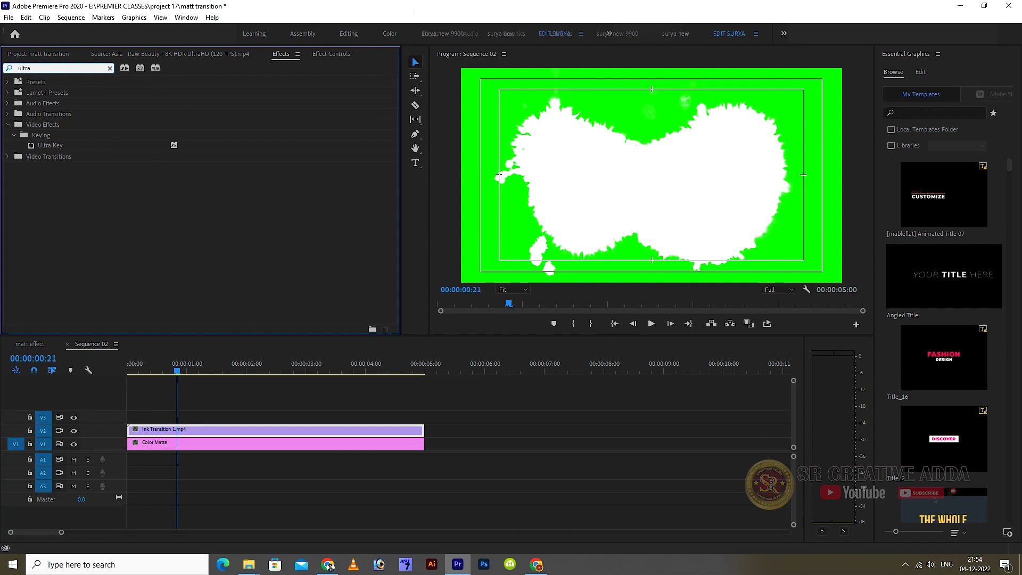
left_click(70, 142)
mouse_move(70, 144)
left_mouse_down()
mouse_move(216, 367)
mouse_move(211, 431)
left_mouse_up()
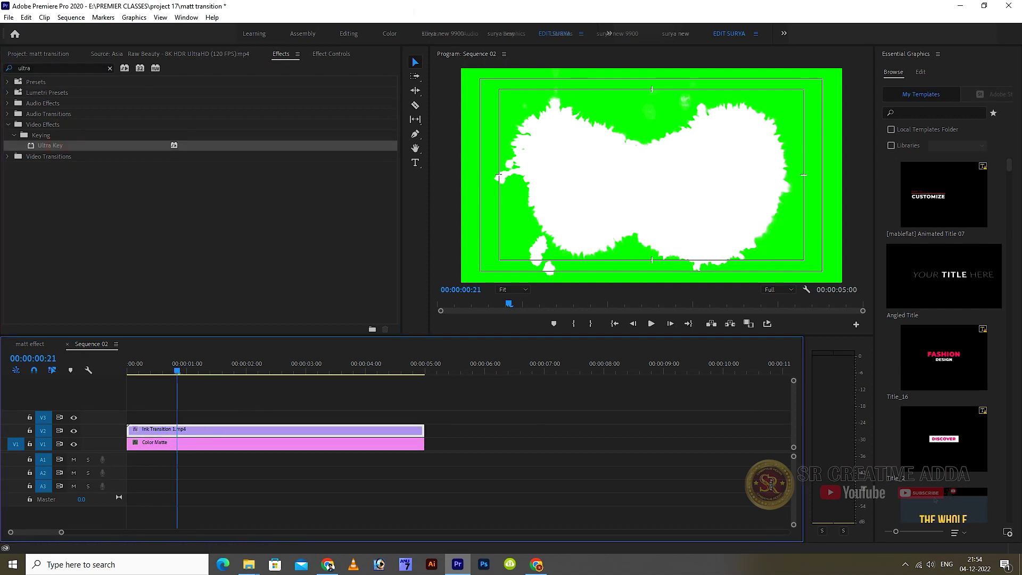
Step: Set the Ultra Key's Key Color by sampling the green background of the ink transition
left_click(324, 55)
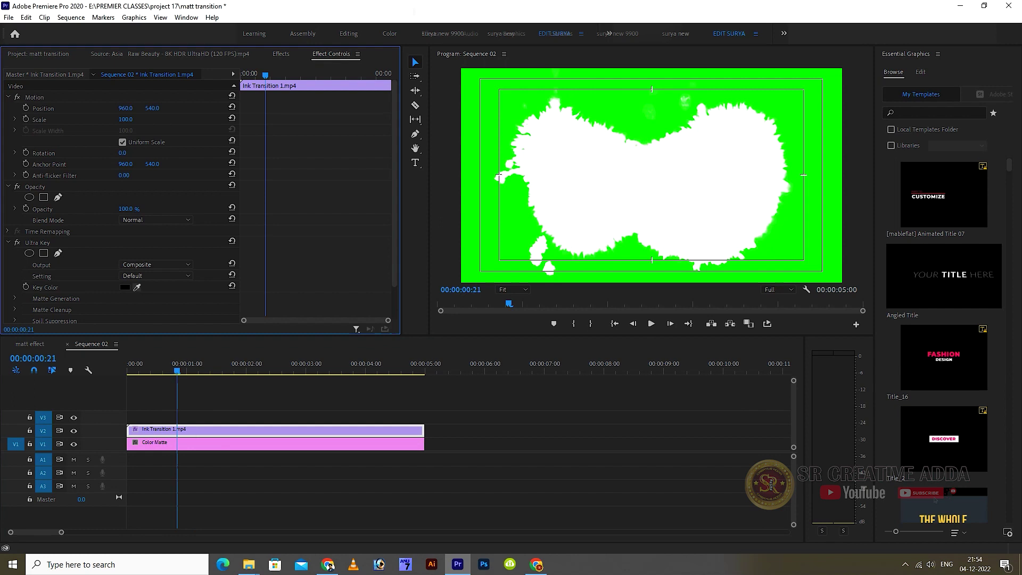
left_click(137, 288)
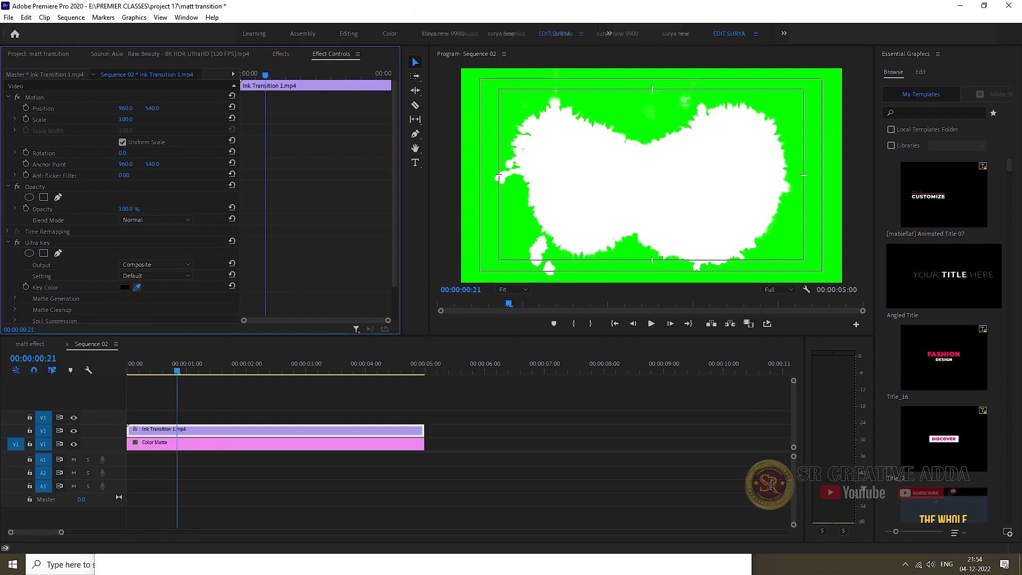
left_click(476, 133)
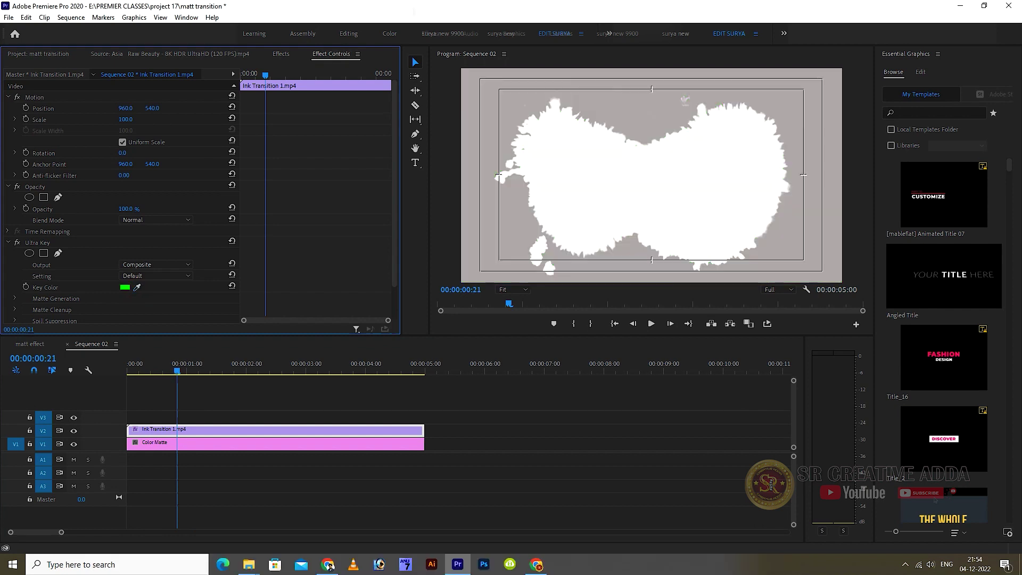
Step: Find the Track Matte Key effect and apply it to the Color Matte clip on V1
left_click(173, 443)
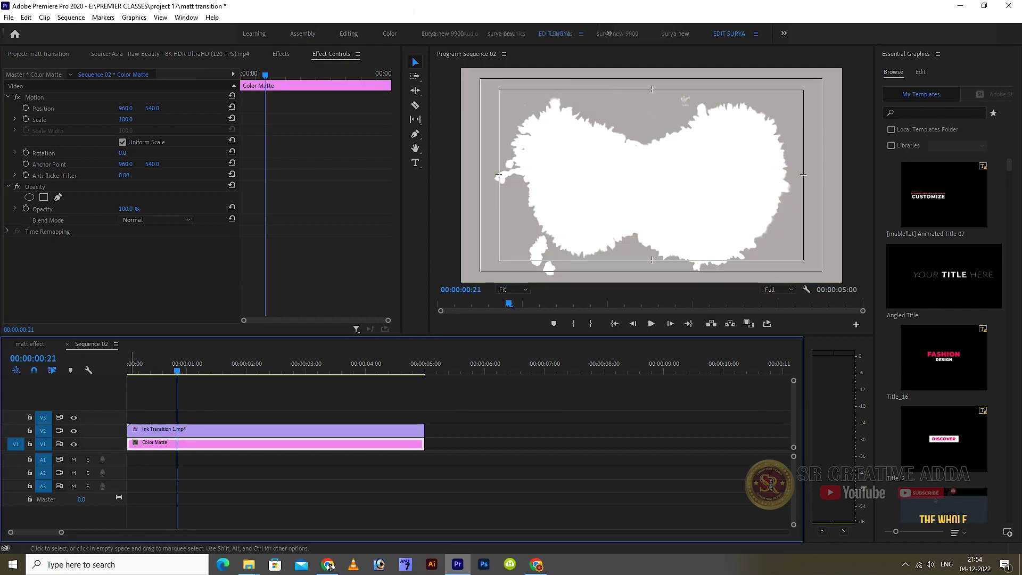
left_click(279, 53)
left_click(62, 68)
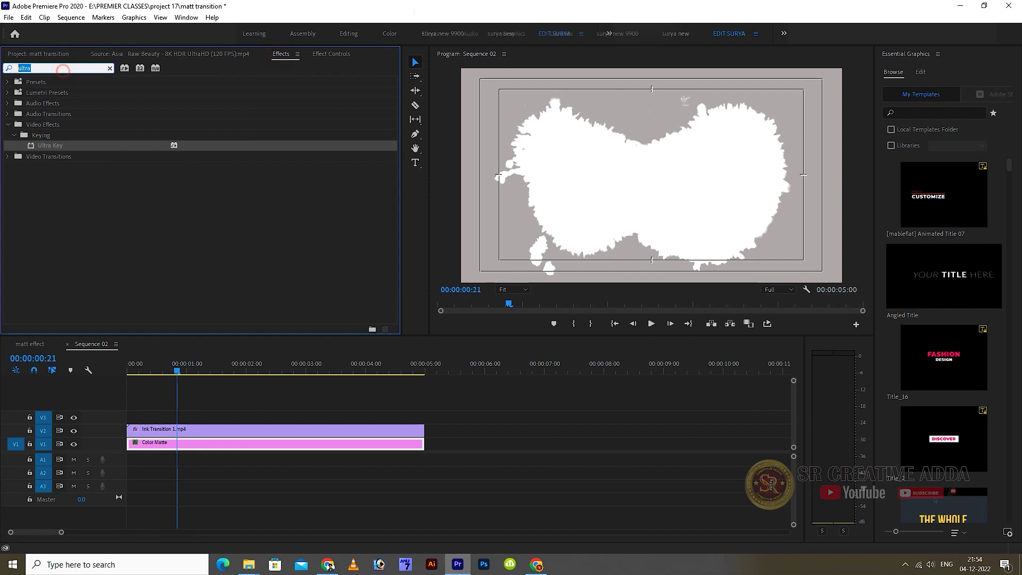
type("track")
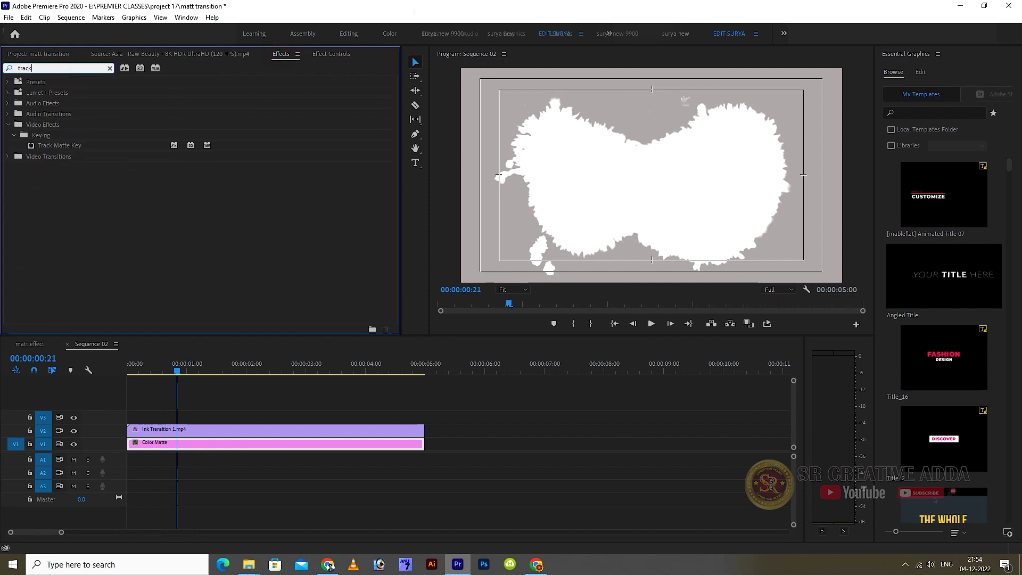
left_click(75, 147)
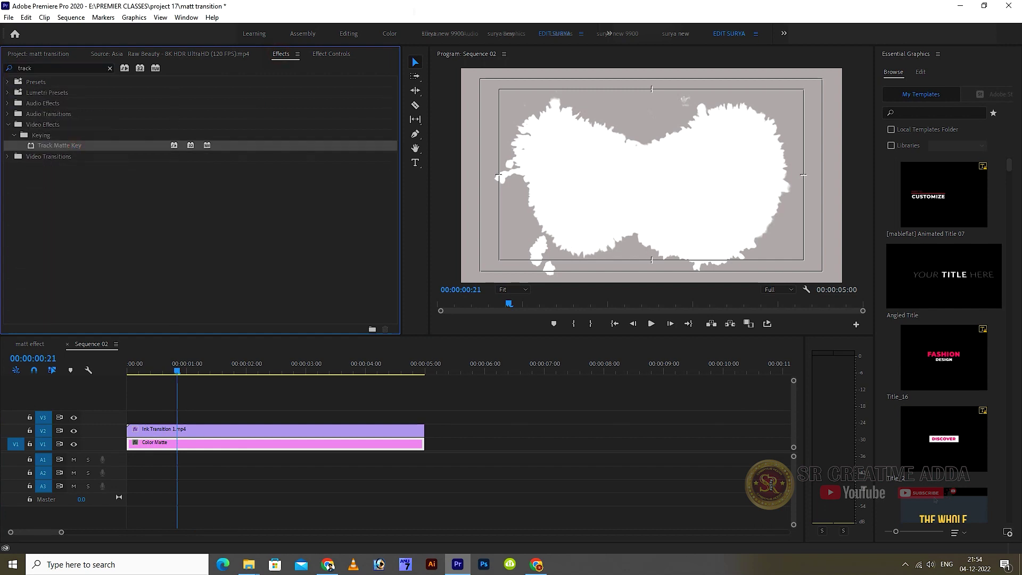
left_click_drag(84, 145, 193, 443)
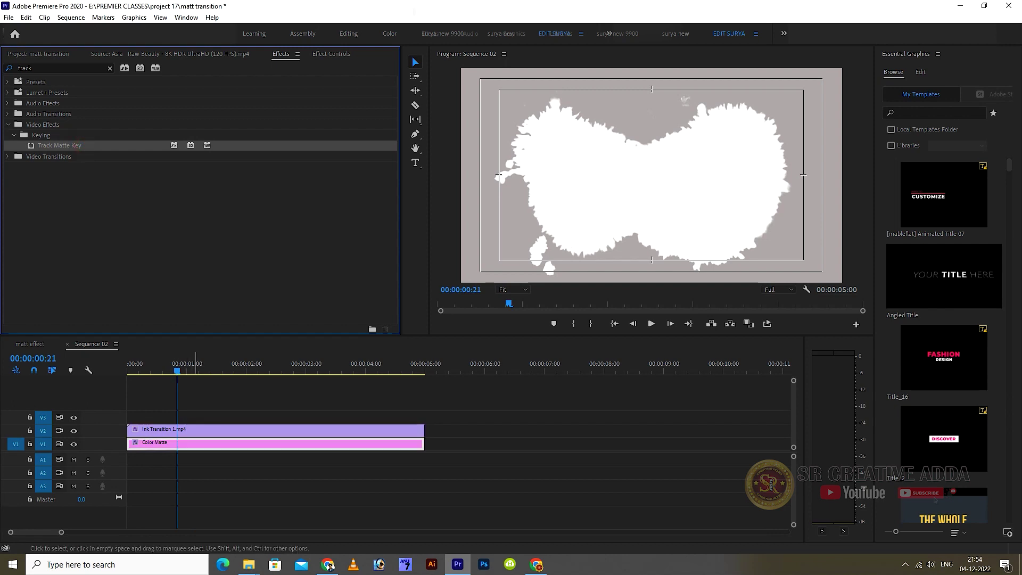
Step: Set the Track Matte Key's Matte to Video 2 and Composite Using to Matte Luma
left_click(335, 54)
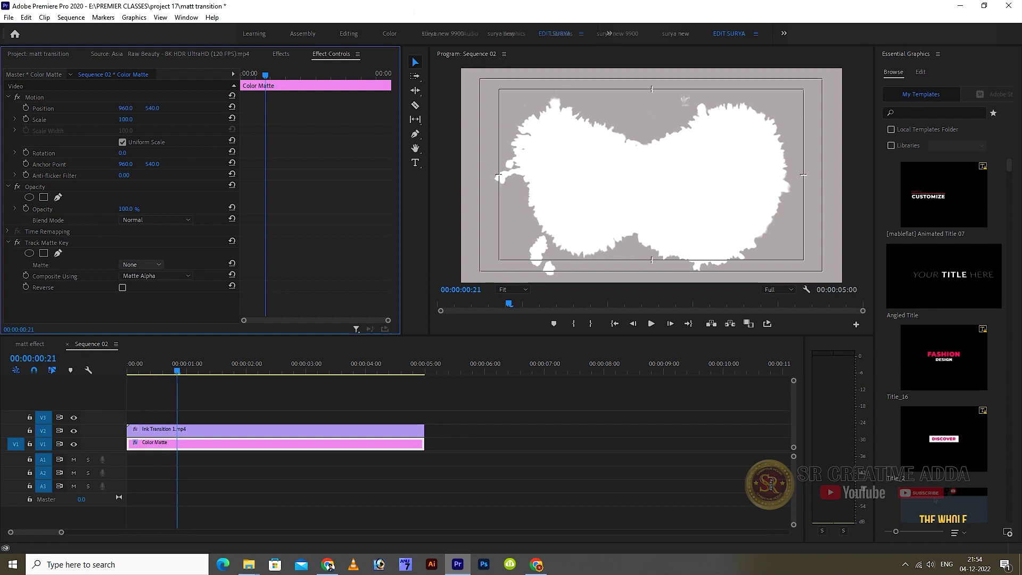
left_click(141, 264)
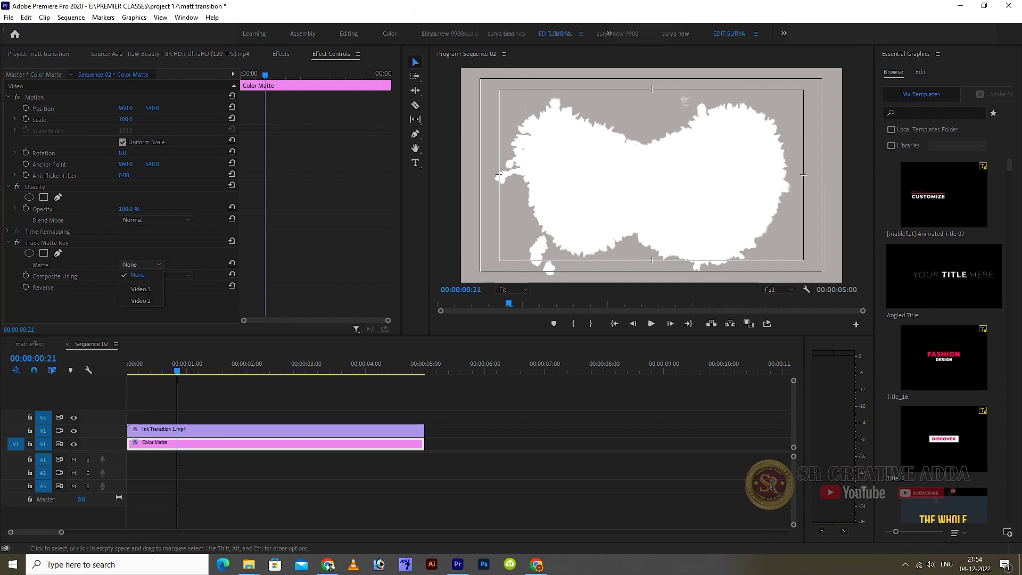
left_click(140, 301)
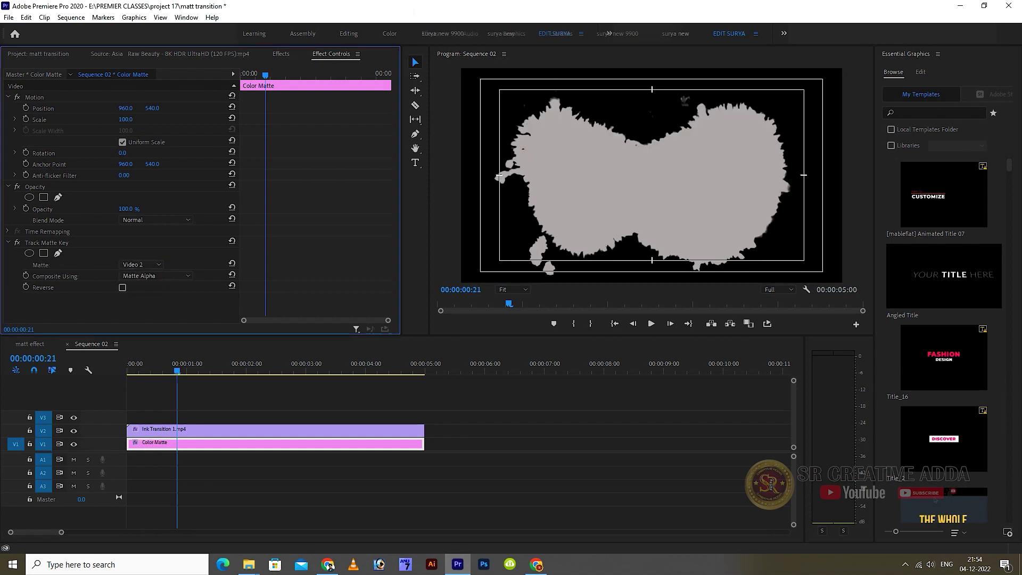
left_click(160, 276)
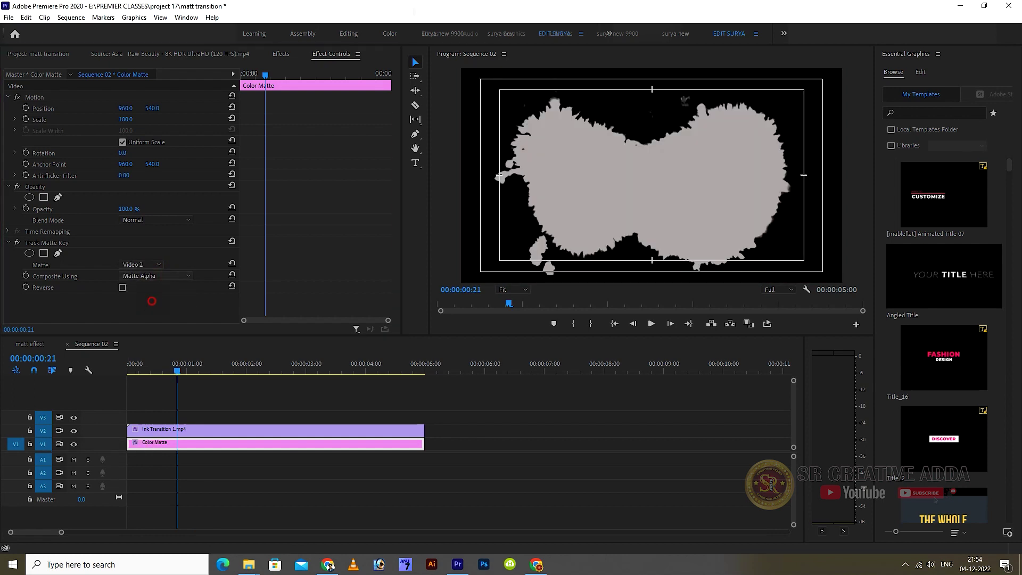
left_click(140, 296)
left_click(127, 367)
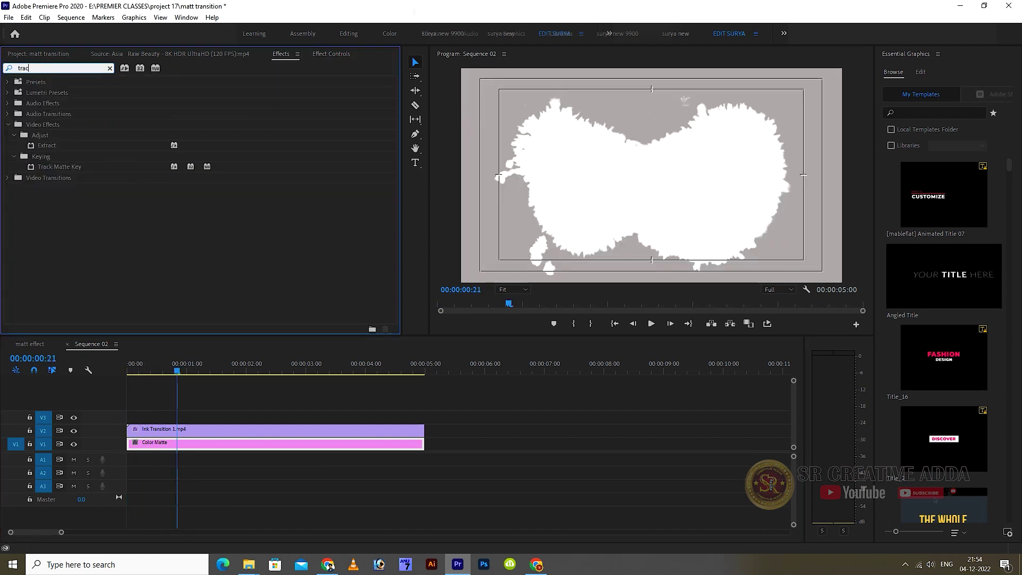
Step: Complete the effects search for "track" and apply Track Matte Key to the Color Matte clip
type("k")
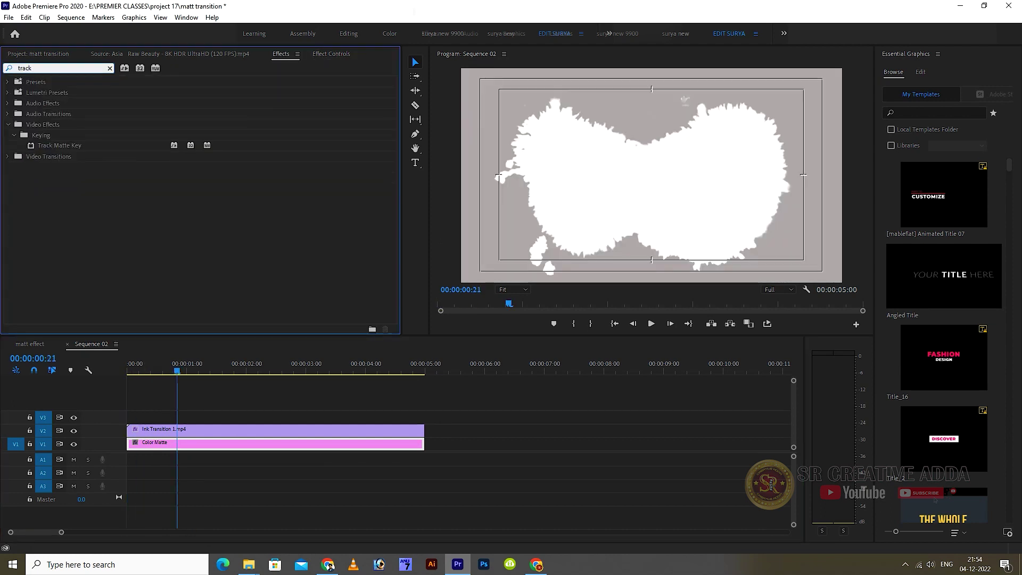
left_click(74, 147)
left_click_drag(80, 145, 192, 443)
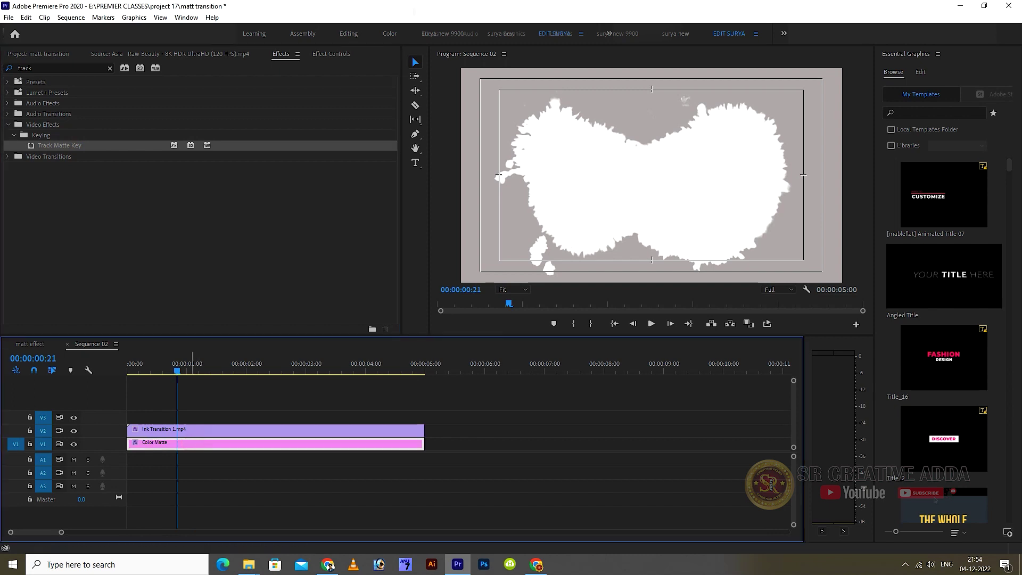
Step: Use Video 2 as the color matte's track matte, composite using Matte Luma, and return the playhead to 00:00:00:02
left_click(331, 54)
left_click(142, 265)
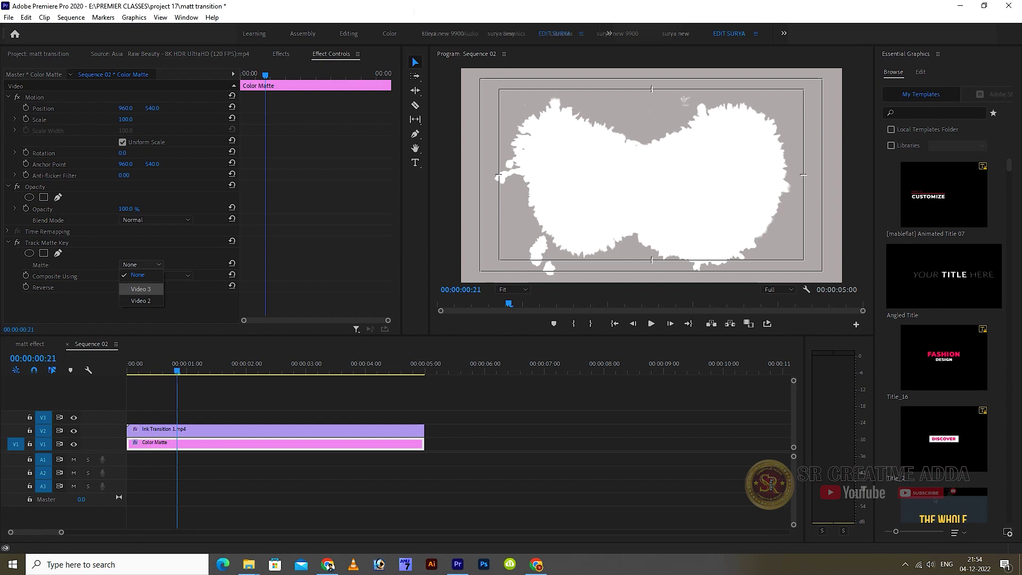
left_click(141, 301)
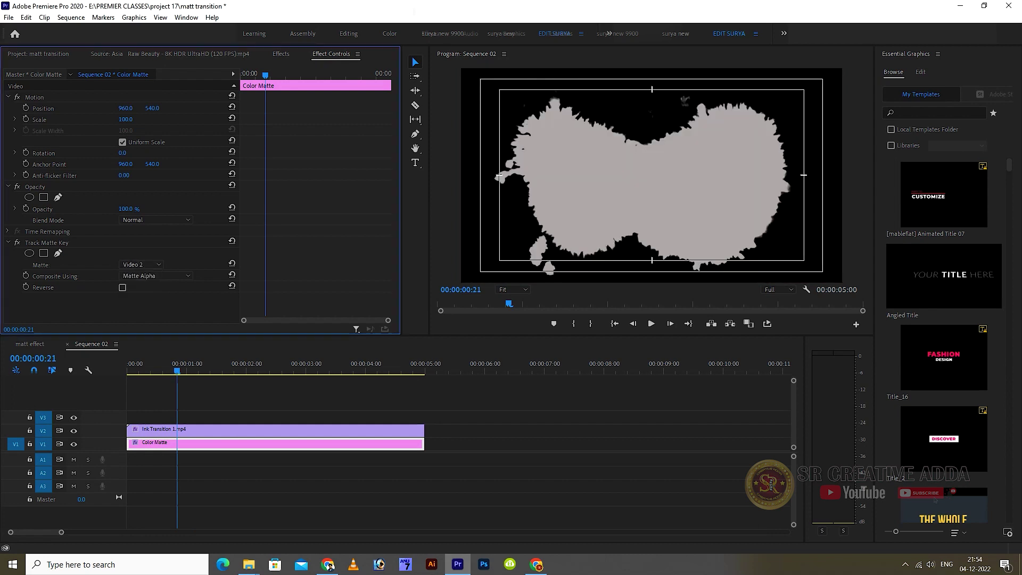
left_click(155, 276)
left_click(152, 296)
mouse_move(151, 365)
left_mouse_down()
mouse_move(126, 365)
mouse_move(410, 365)
mouse_move(131, 365)
left_mouse_up()
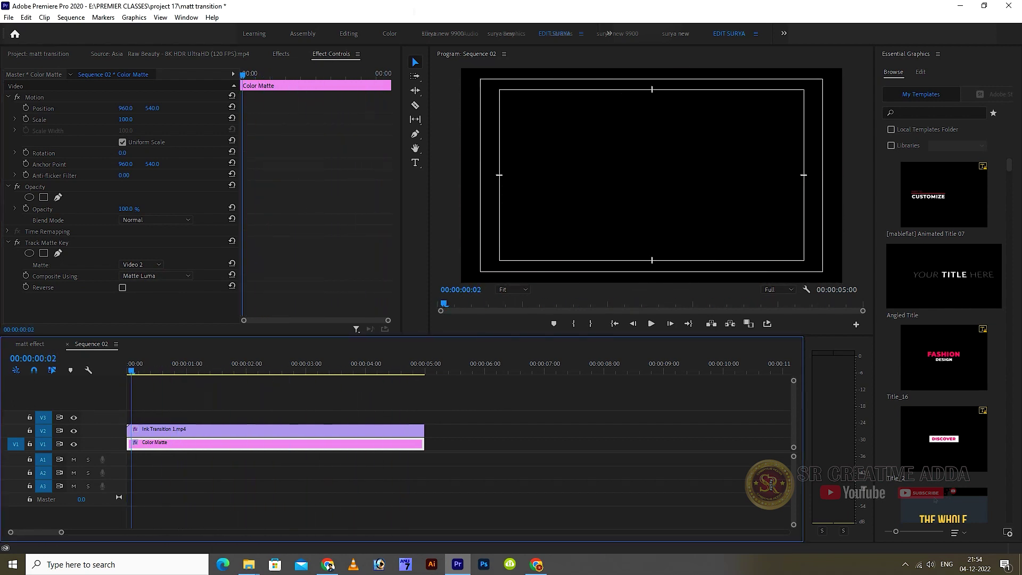
Step: Place the HD-wallpaper-happy-mood image on V3 above the ink transition and scale it to fit the frame
left_click(38, 54)
scroll(199, 202, "down", 2)
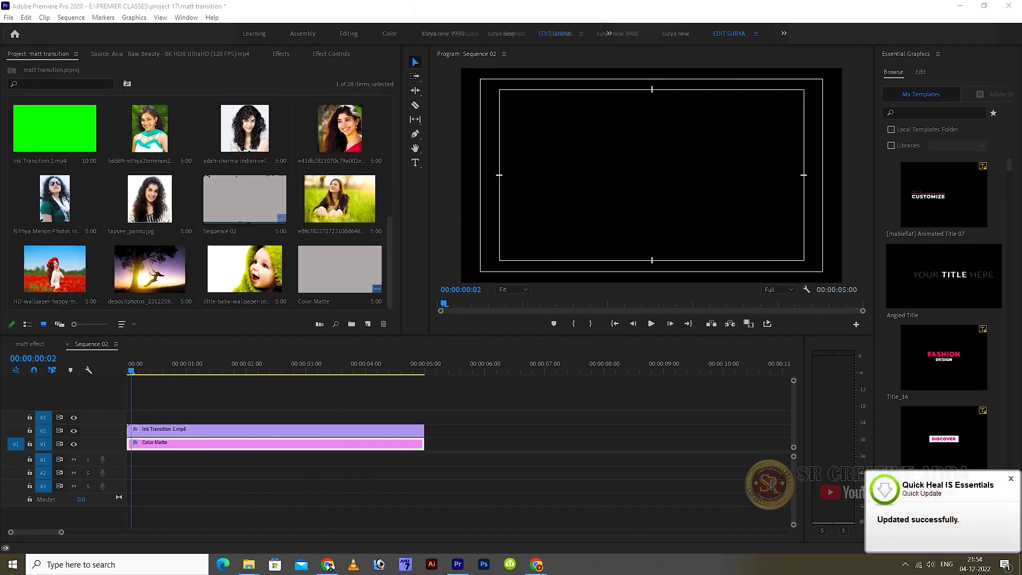
left_click(59, 266)
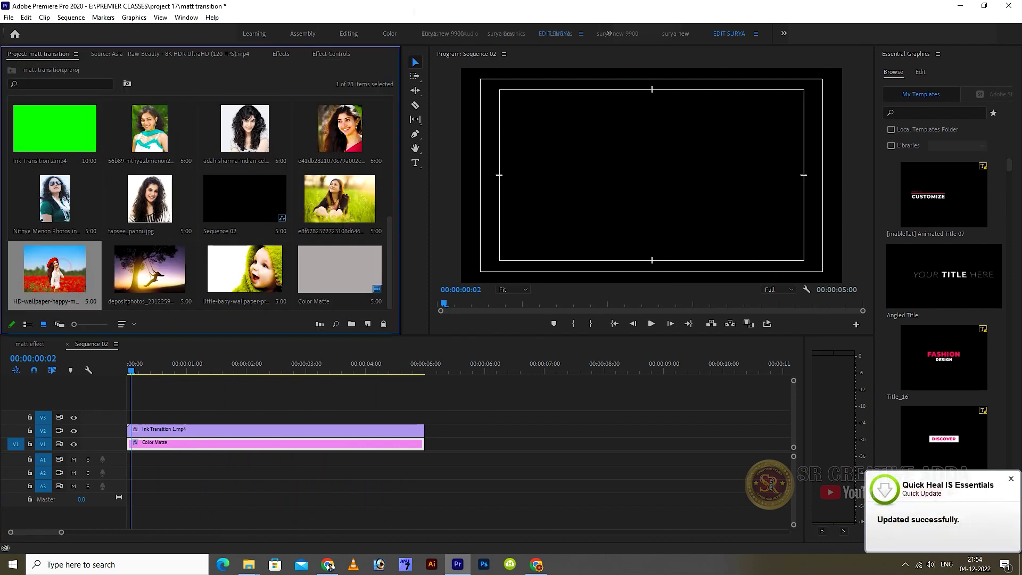
left_click_drag(59, 266, 134, 417)
right_click(274, 418)
left_click(304, 426)
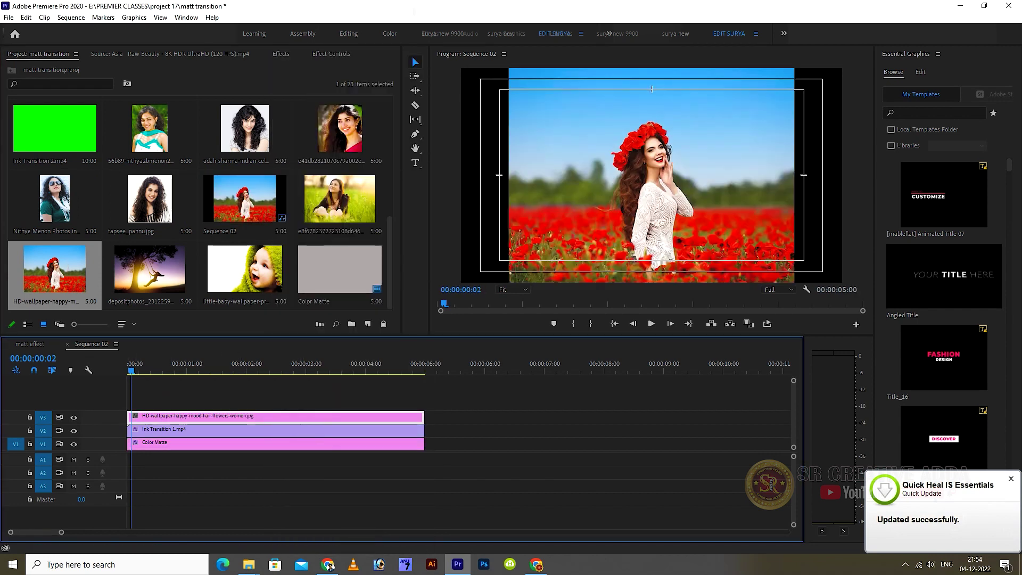
Step: Scale the HD-wallpaper-happy-mood photo on V3 to 147 and set its vertical position to 557
left_click(331, 54)
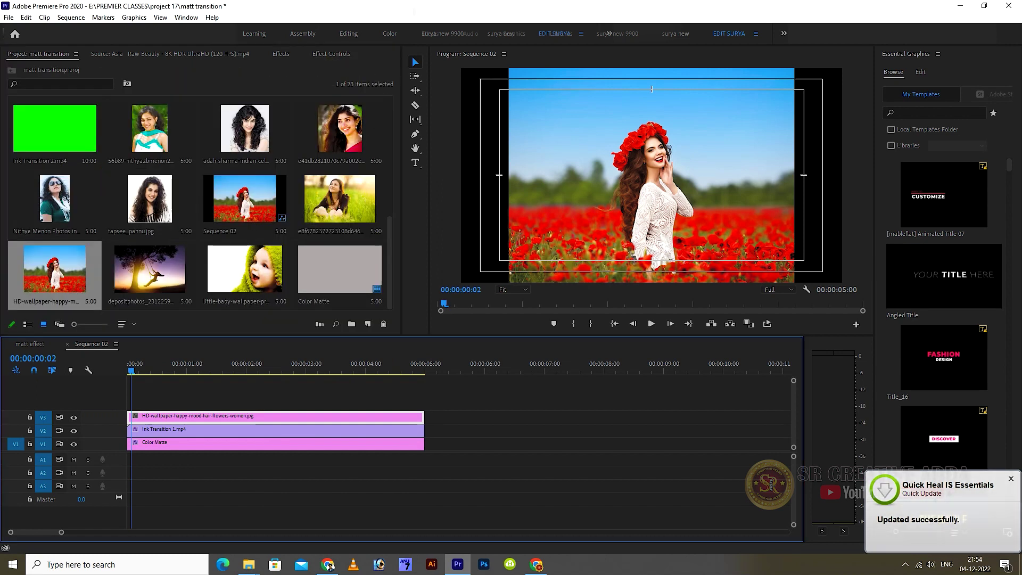
left_click(331, 54)
left_click_drag(126, 120, 161, 108)
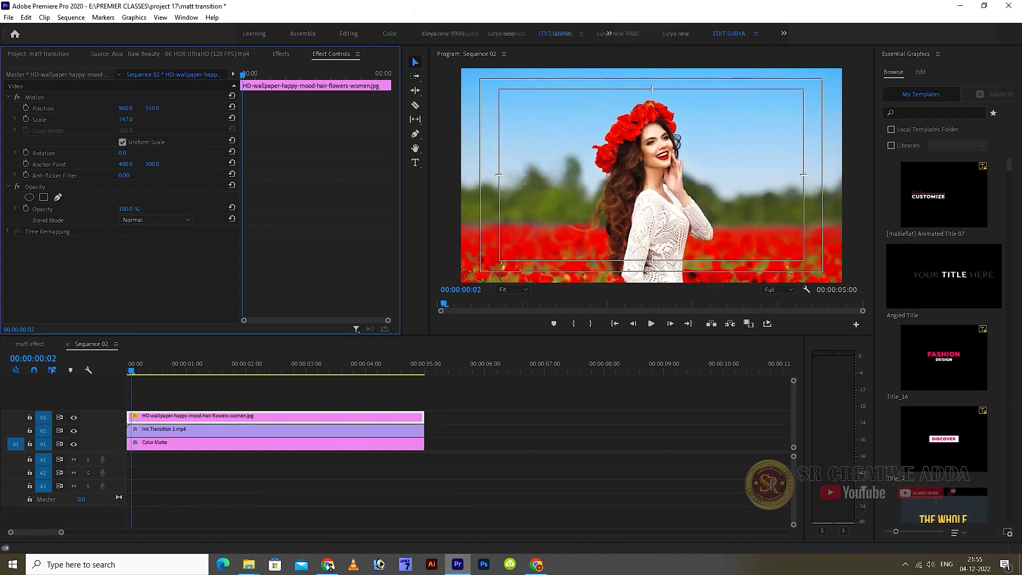
left_click(178, 388)
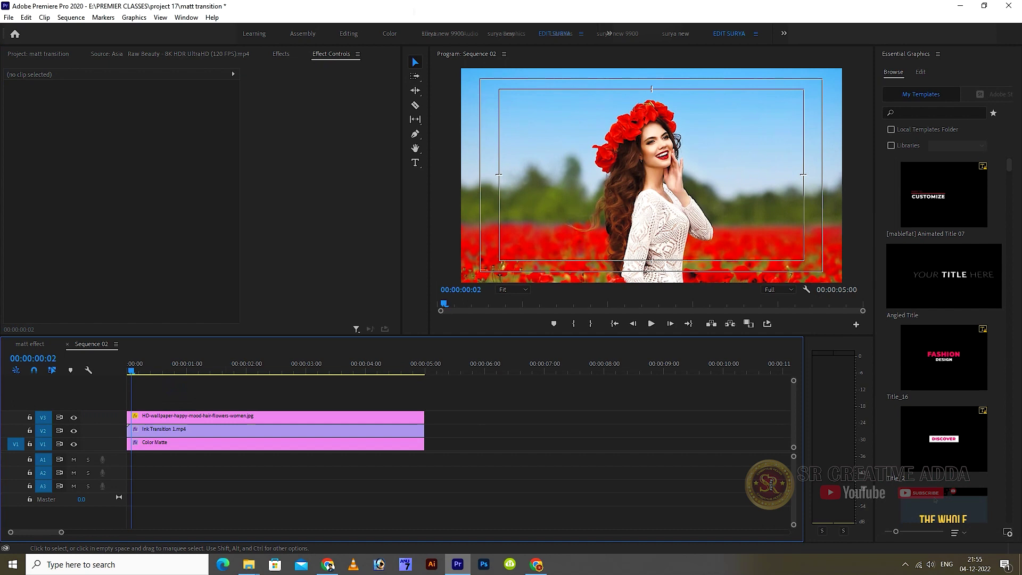
left_click(662, 153)
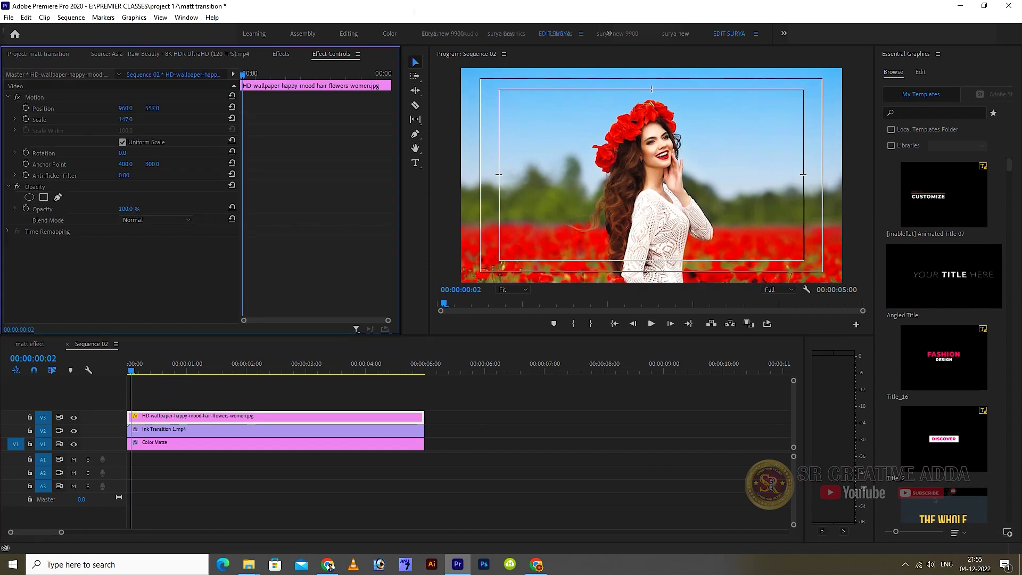
left_click(180, 393)
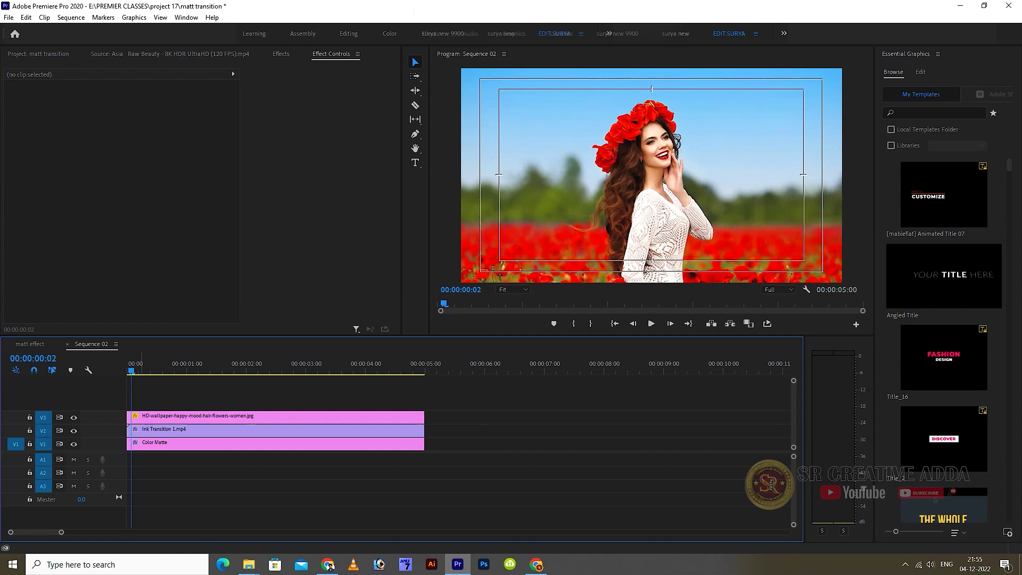
Step: Add three more video tracks to Sequence 02 and bring V4 to V6 into view
right_click(69, 384)
left_click(117, 447)
type("3")
key("Return")
left_click_drag(69, 454, 101, 487)
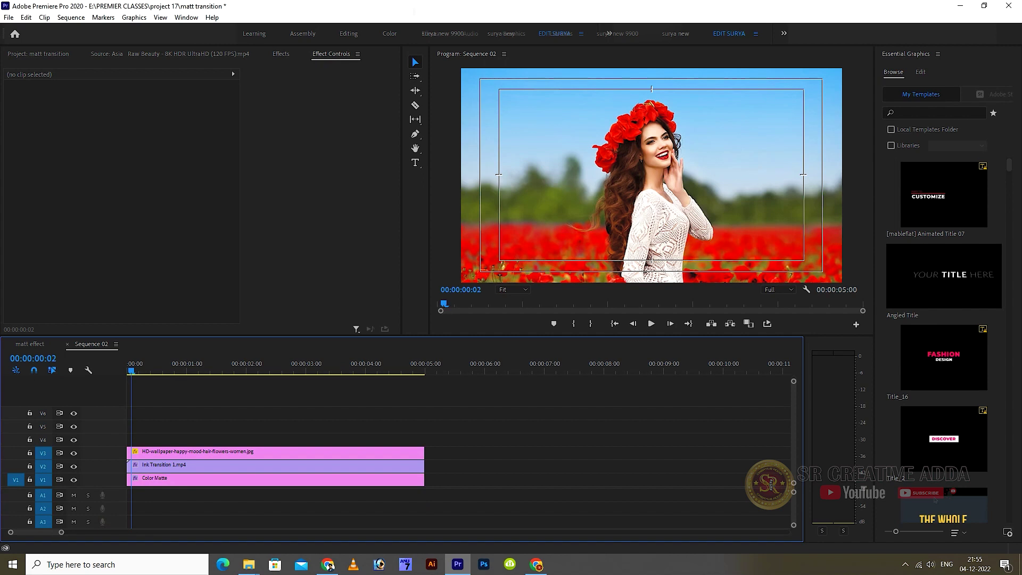
Step: Place Ink Track Matte 1.mp4 at the start of V4 and trim its end to 00:00:05:00
left_click(37, 53)
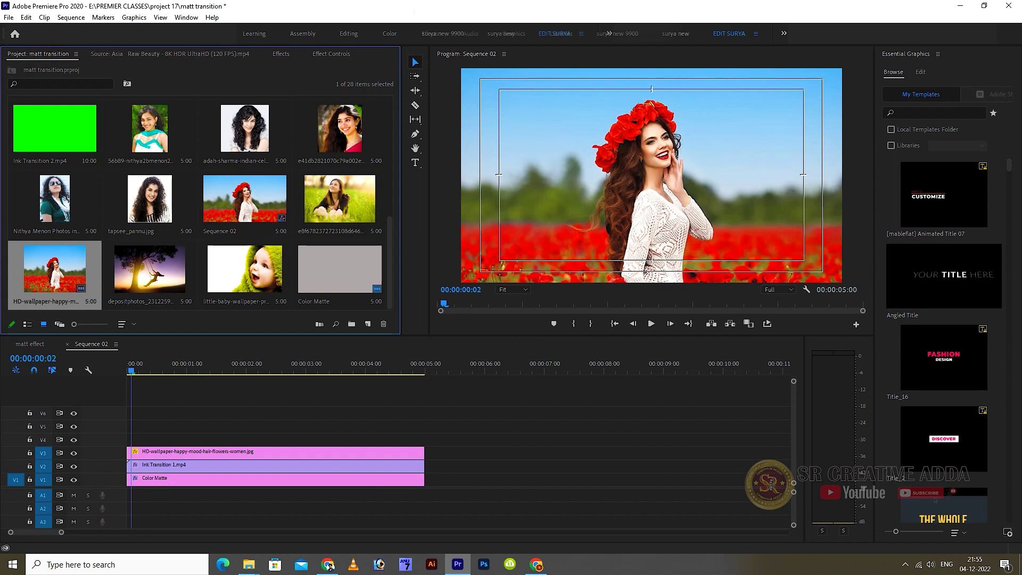
scroll(200, 203, "up", 3)
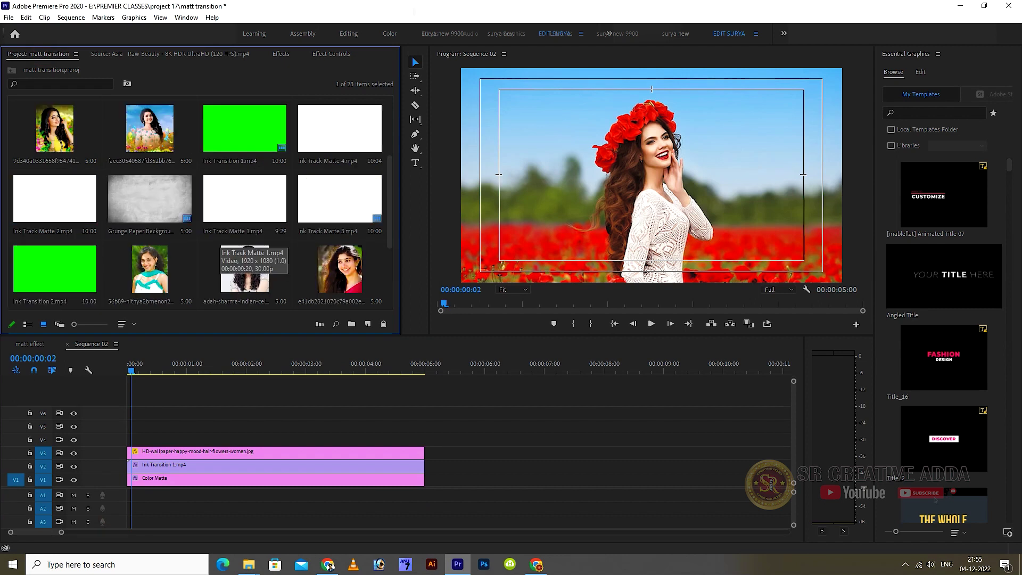
mouse_move(245, 196)
left_mouse_down()
mouse_move(184, 440)
mouse_move(133, 440)
left_mouse_up()
left_click(425, 366)
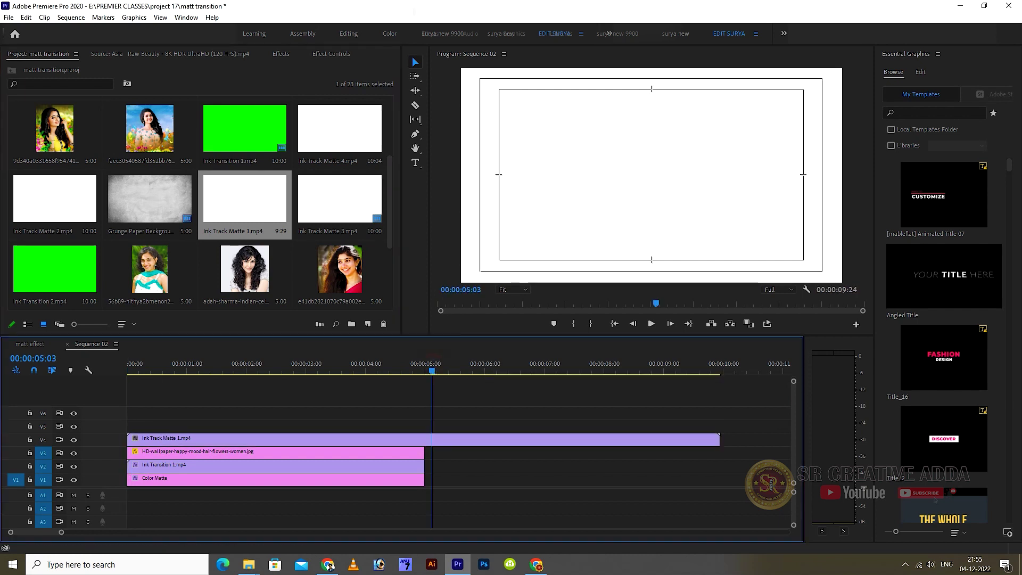
left_click(44, 440)
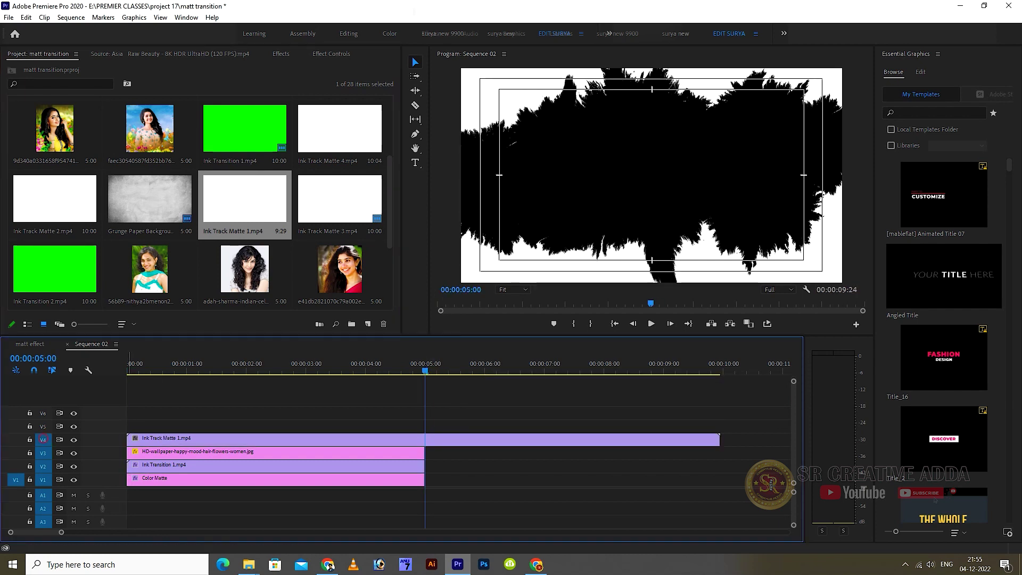
key("w")
Step: Apply Track Matte Key to the happy-mood photo on V3, with the playhead at 00:00:01:12
left_click(214, 366)
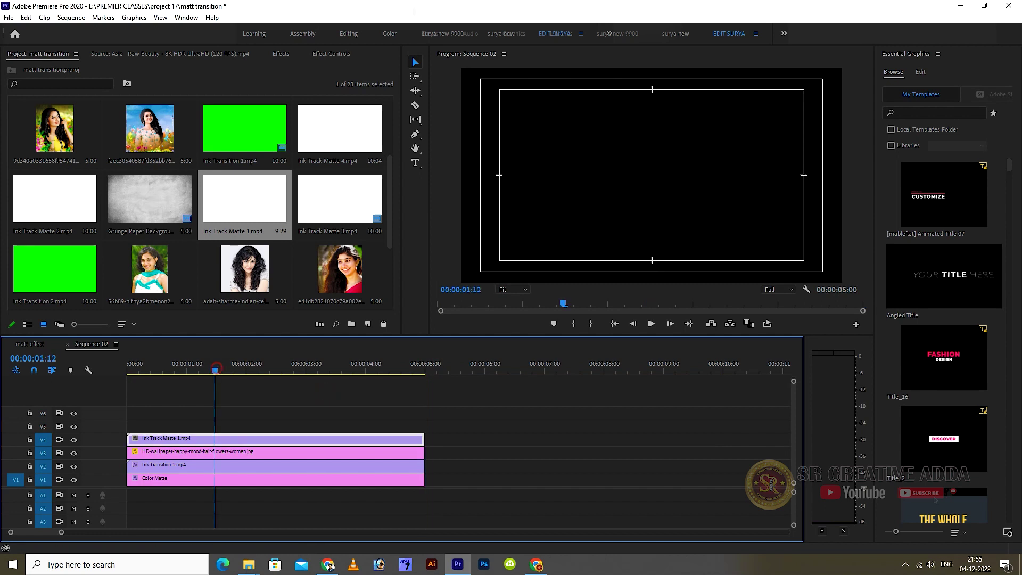
left_click(208, 452)
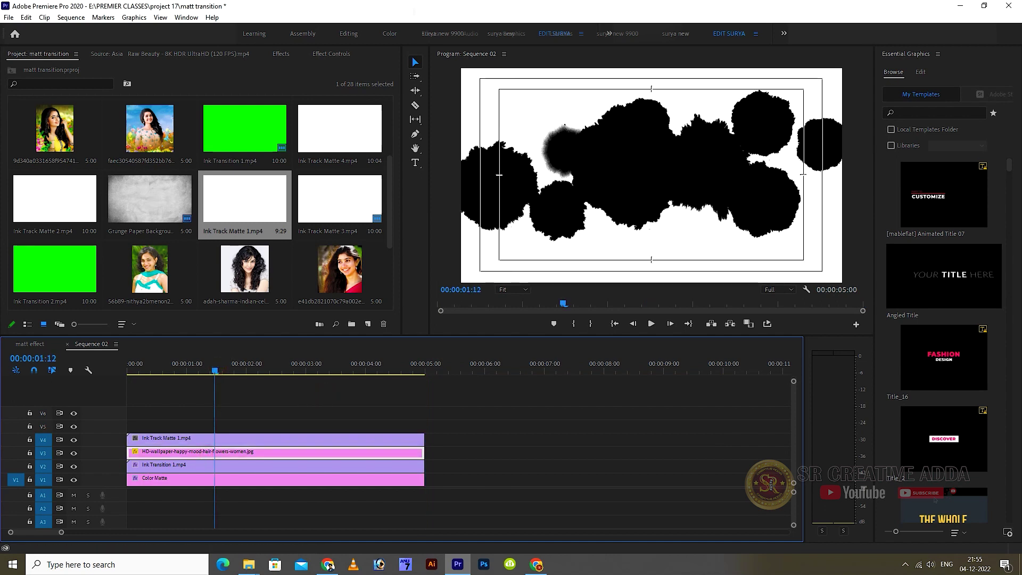
key("shift+7")
left_click_drag(67, 148, 209, 452)
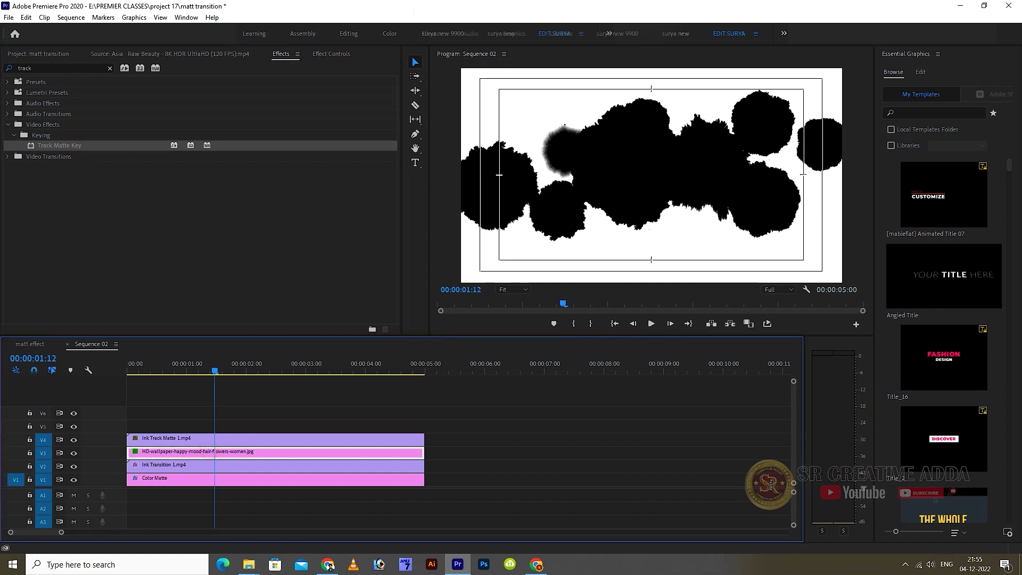
key("shift+5")
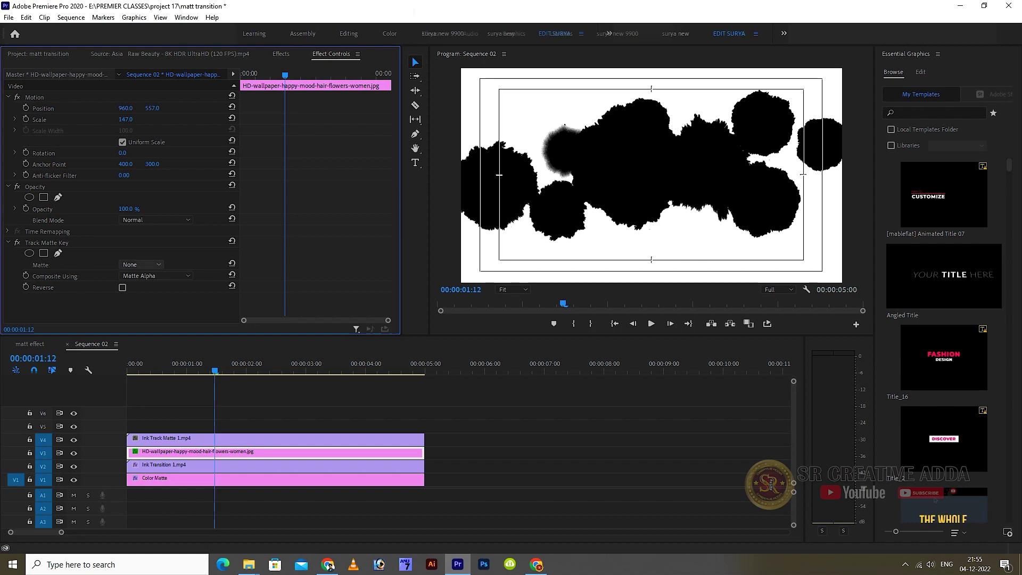
Step: Set the photo's track matte to Video 4, composite using Matte Luma with Reverse enabled, and preview the result
left_click(141, 265)
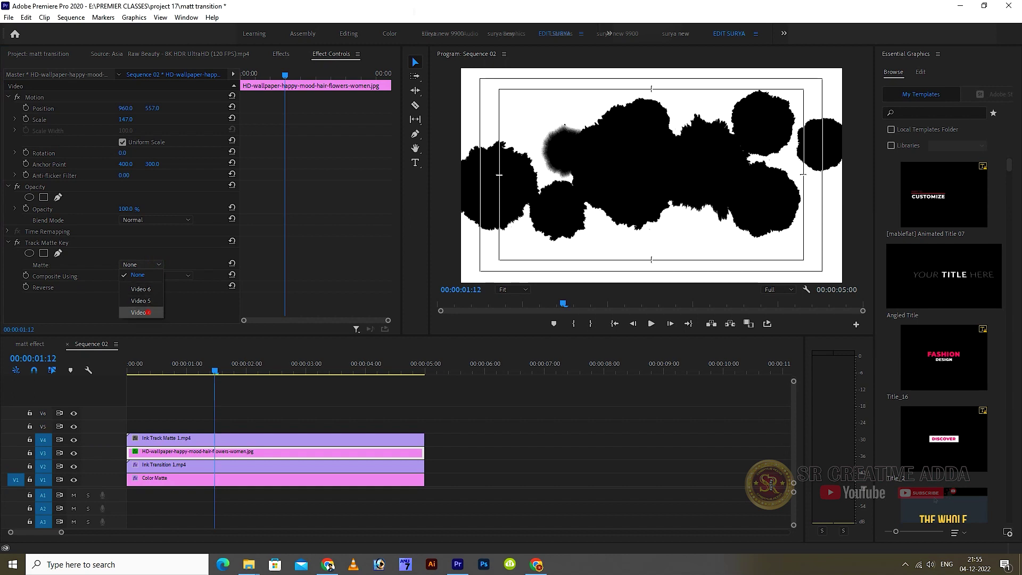
left_click(140, 312)
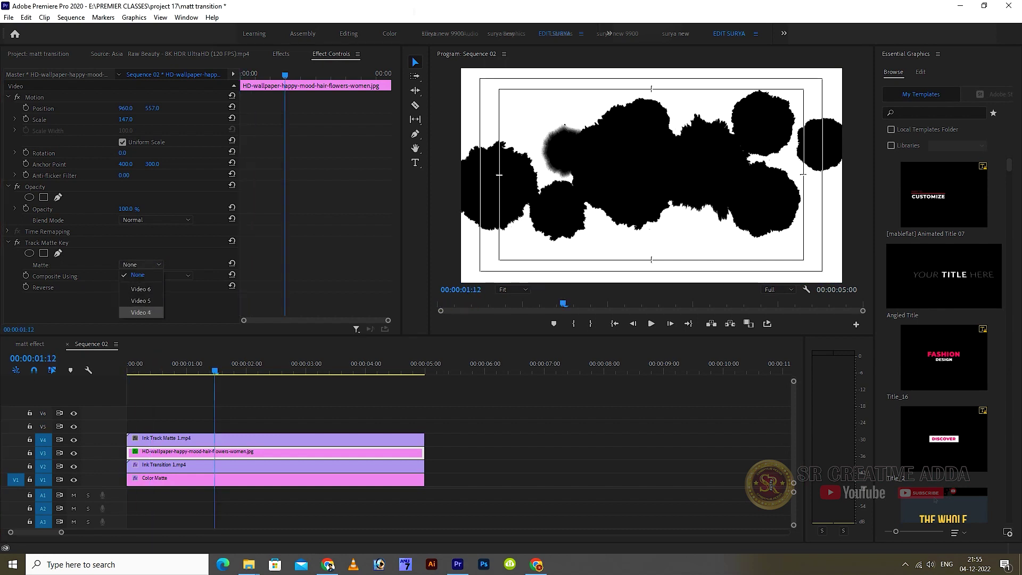
left_click(148, 313)
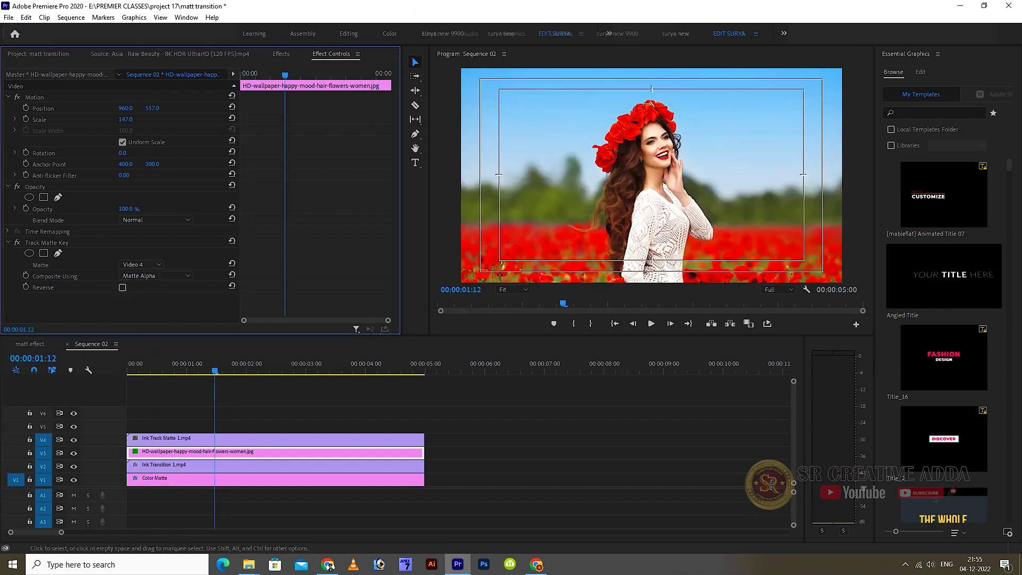
mouse_move(129, 370)
left_mouse_down()
mouse_move(246, 370)
mouse_move(196, 370)
left_mouse_up()
left_click(154, 276)
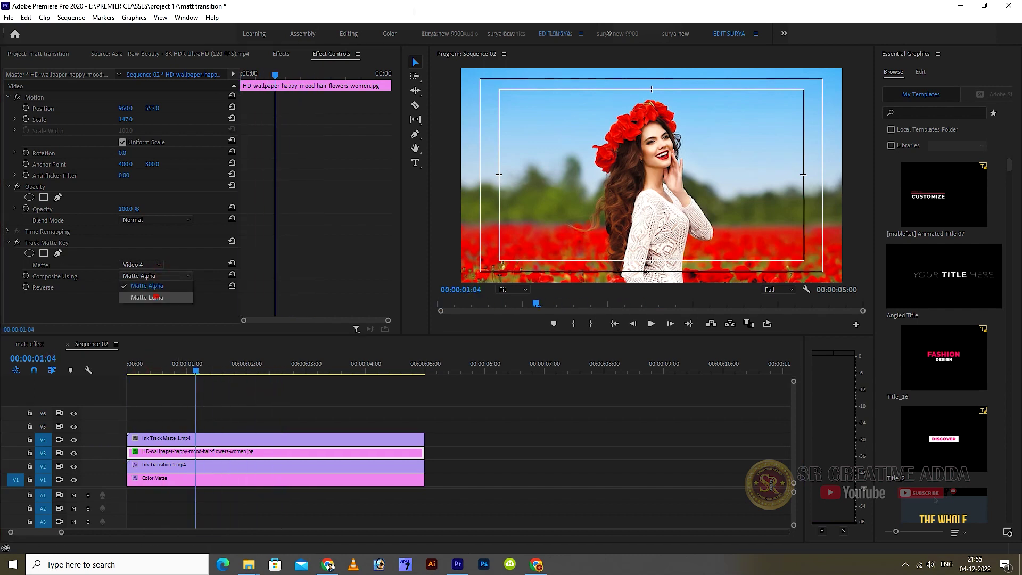
left_click(139, 295)
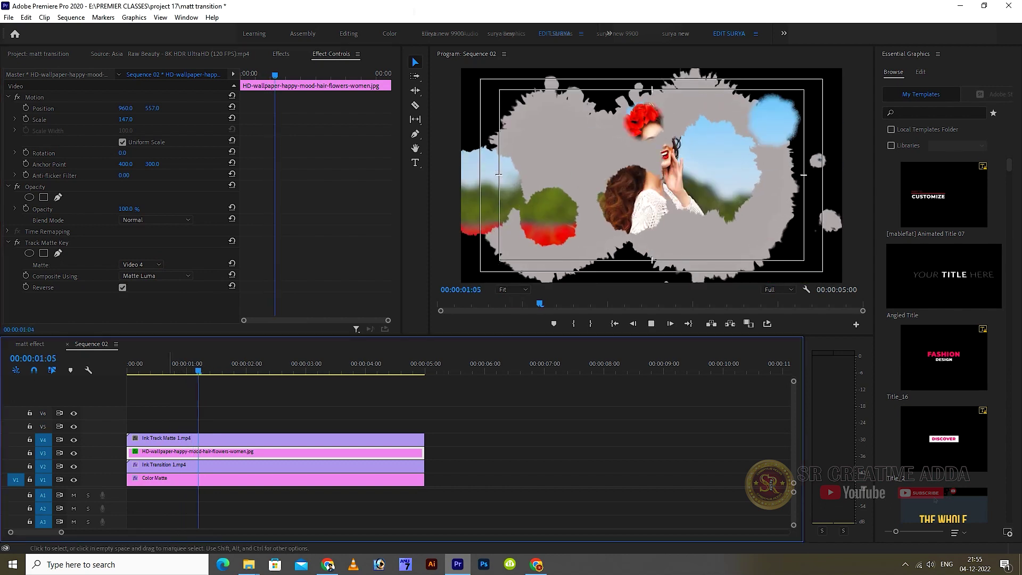
key("space")
Step: Place Grunge Paper Background.jpg at the start of V5, above the ink track matte clip
key("shift+1")
mouse_move(126, 198)
left_mouse_down()
mouse_move(160, 439)
mouse_move(160, 425)
left_mouse_up()
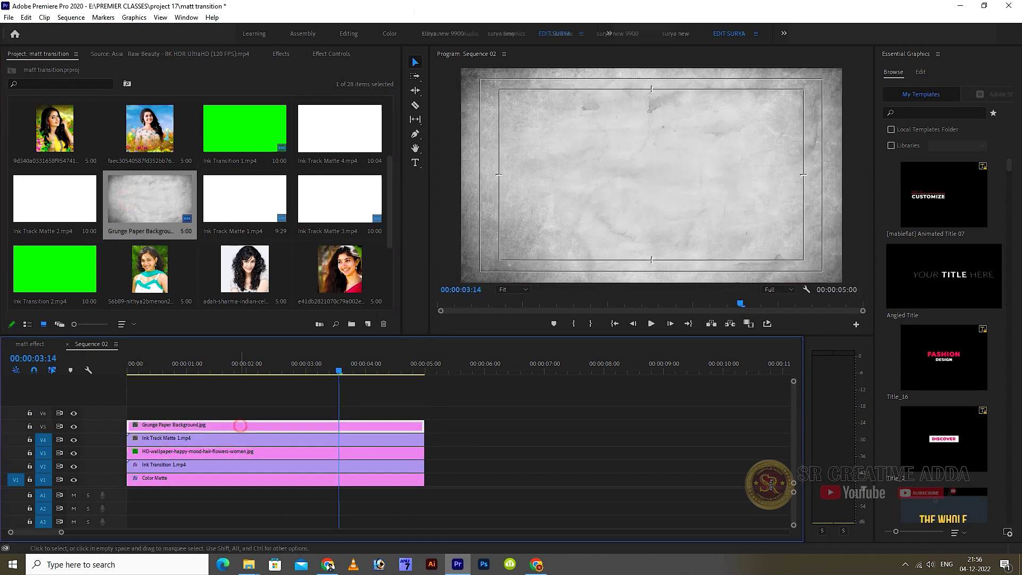
left_click(240, 425)
Step: Place Ink Transition 1.mp4 at the start of V6, cut it at 00:00:05:00 and delete the excess
left_click_drag(228, 136, 160, 413)
key("ctrl+k")
left_click(463, 414)
key("Delete")
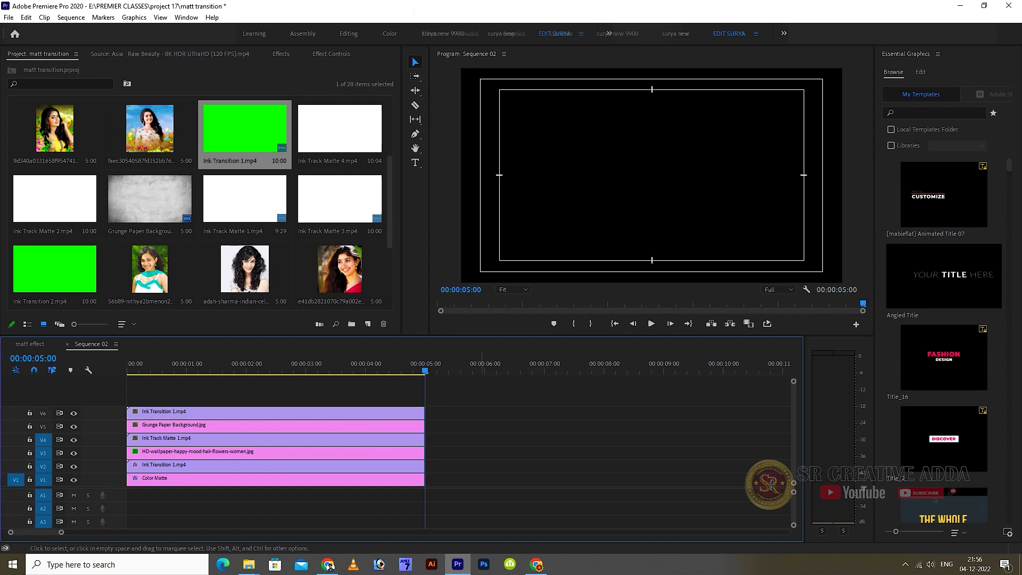
Step: Search the effects for "ultra" and apply Ultra Key to the Ink Transition 1 clip on V6
key("shift+7")
key("shift+f")
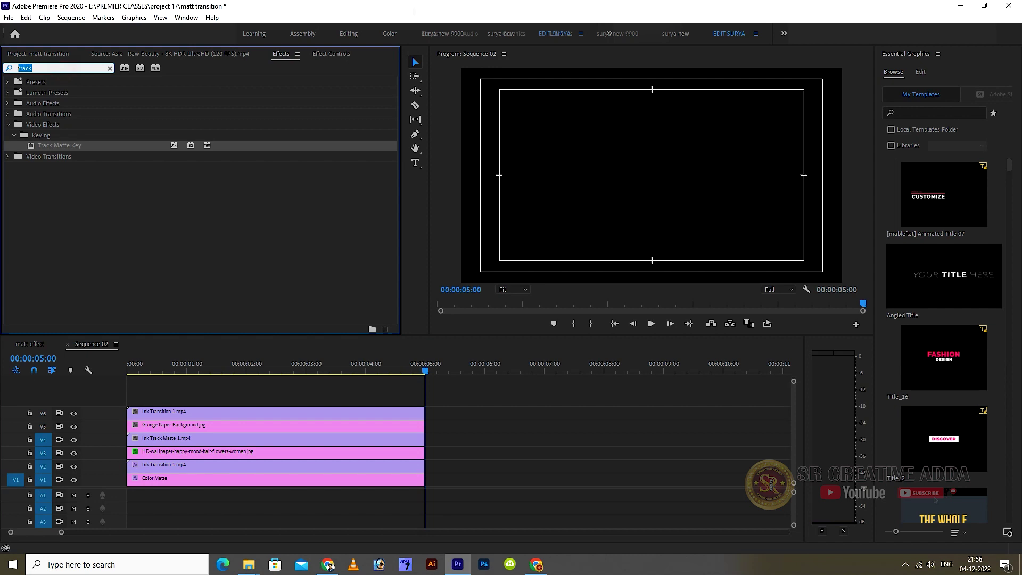
type("ultra")
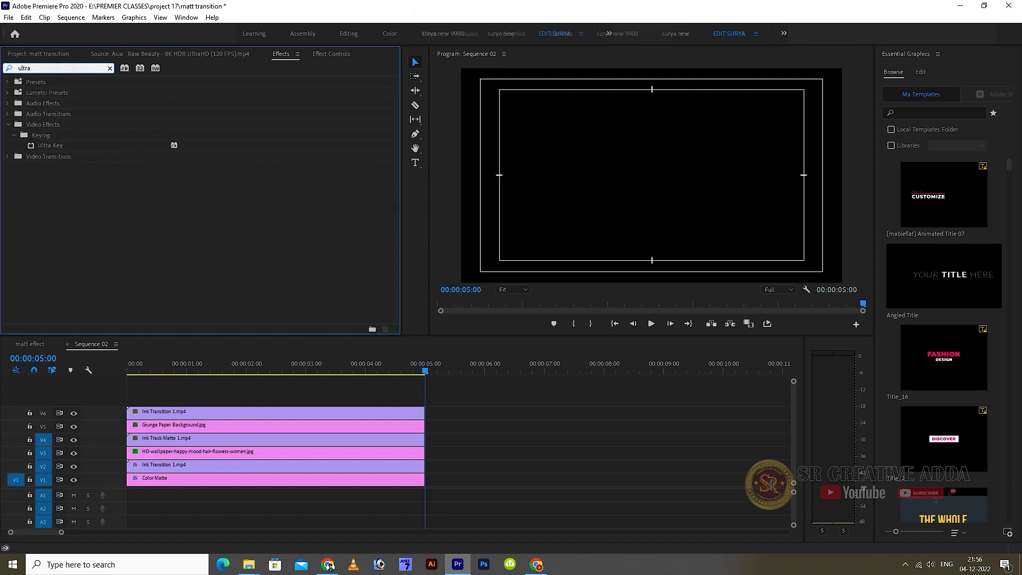
left_click(50, 145)
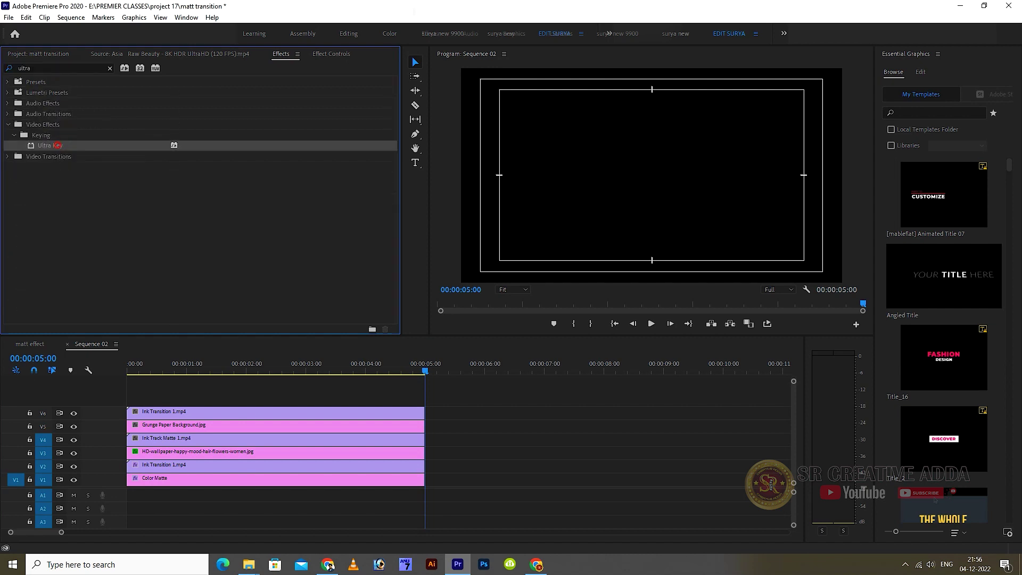
left_click_drag(294, 413, 261, 414)
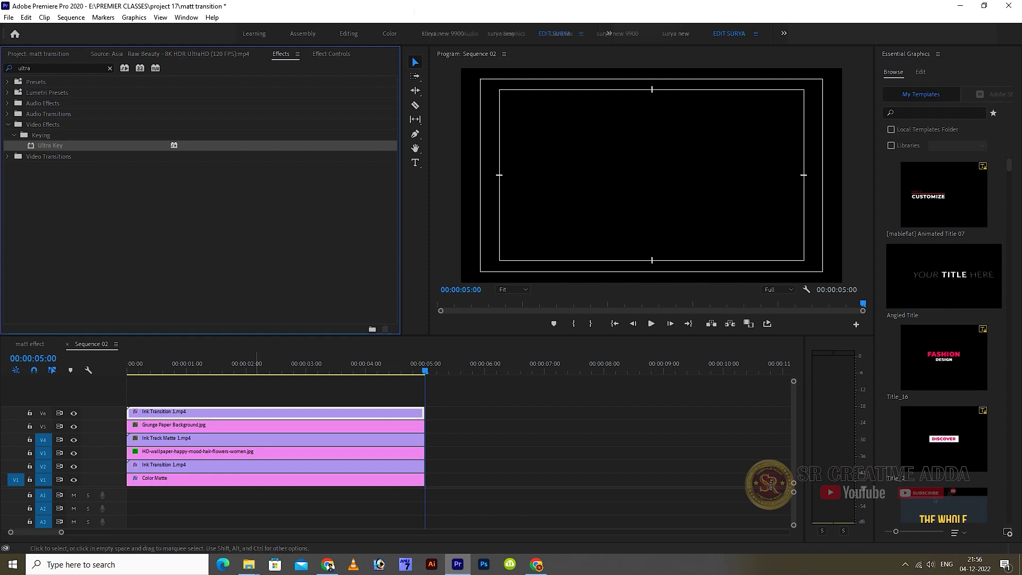
Step: Sample the green background as the Ultra Key's key color and play the sequence from the start
left_click(334, 53)
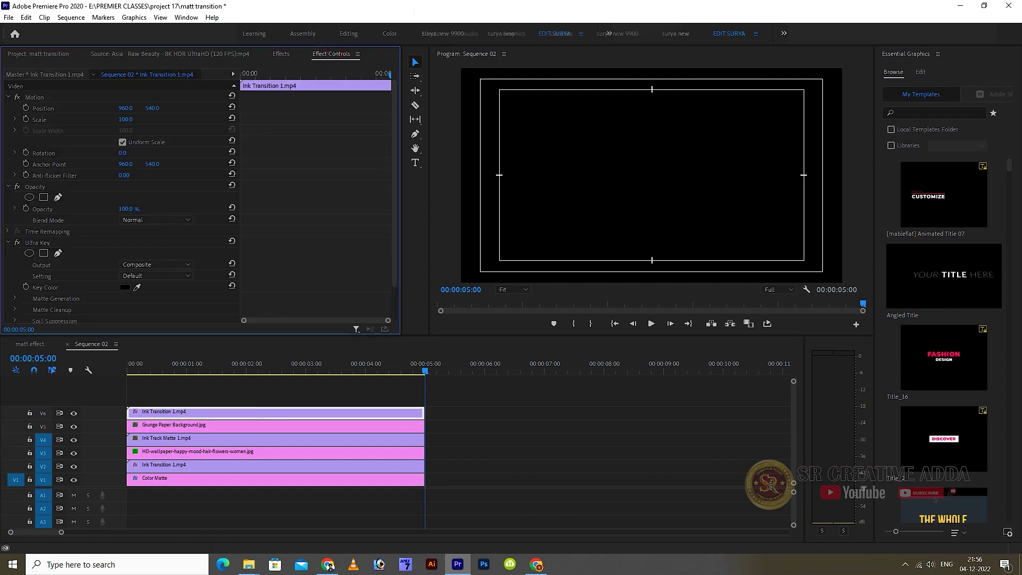
left_click(190, 367)
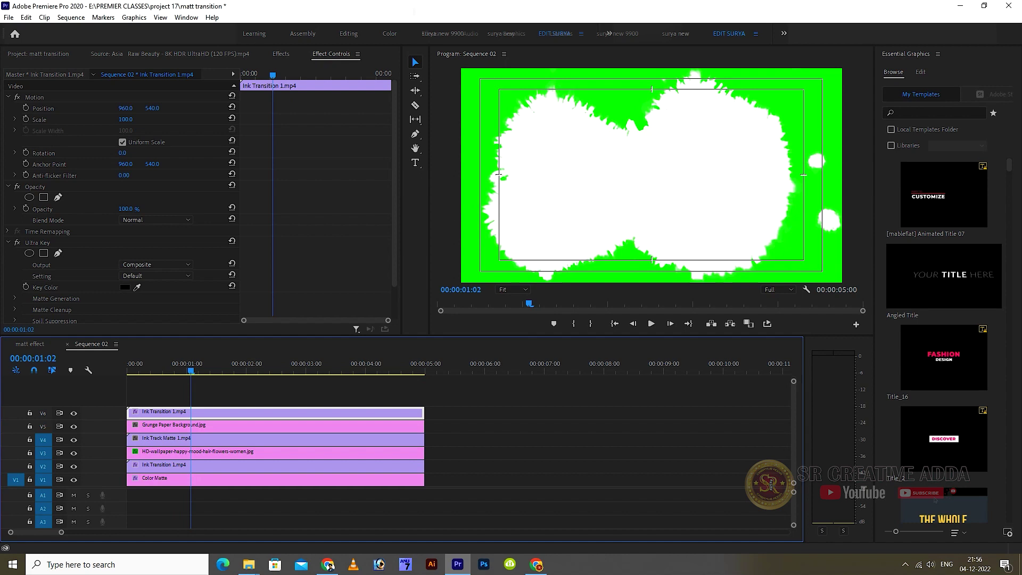
left_click(137, 288)
left_click(504, 96)
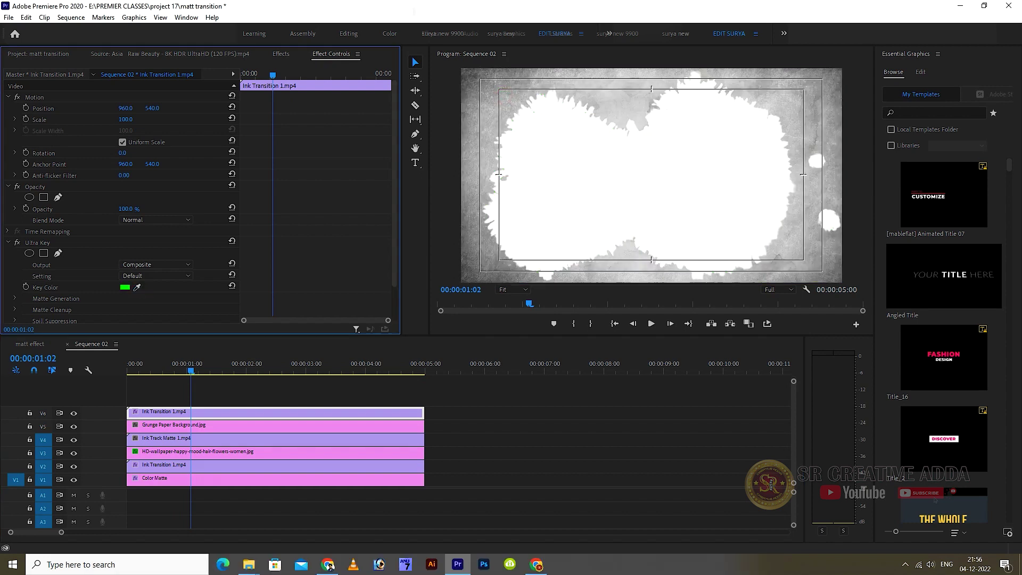
left_click_drag(195, 368, 127, 368)
key("space")
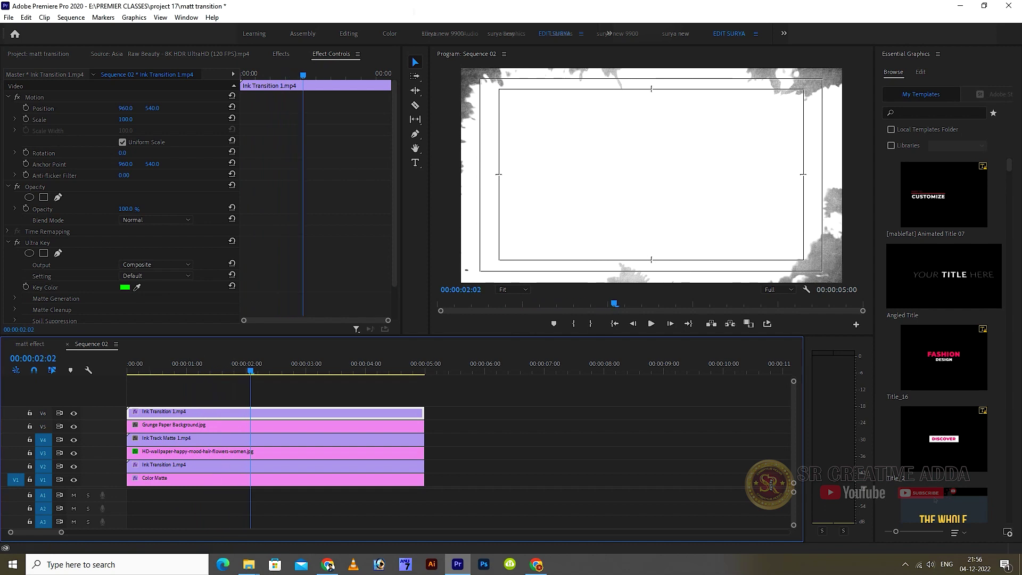
Step: Search the effects for "track" and apply Track Matte Key to the Grunge Paper Background clip on V5
key("shift+7")
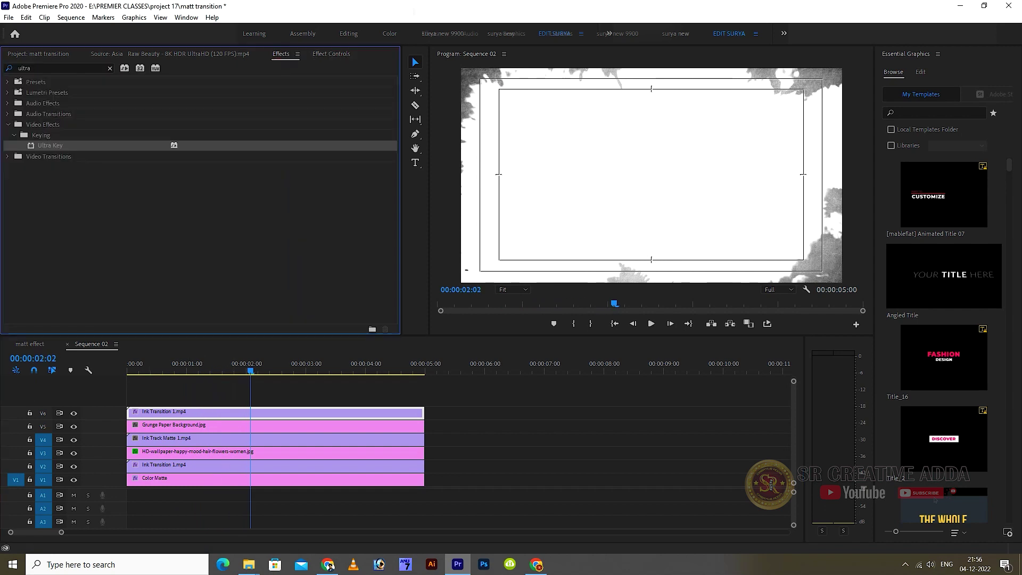
left_click(43, 66)
type("track")
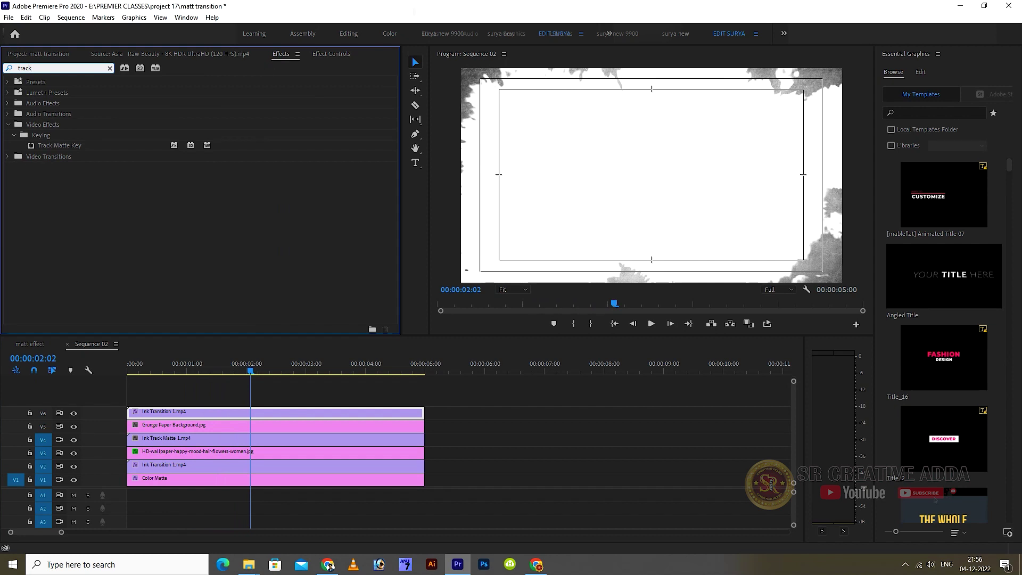
left_click_drag(60, 145, 246, 428)
left_click(247, 429)
left_click(331, 53)
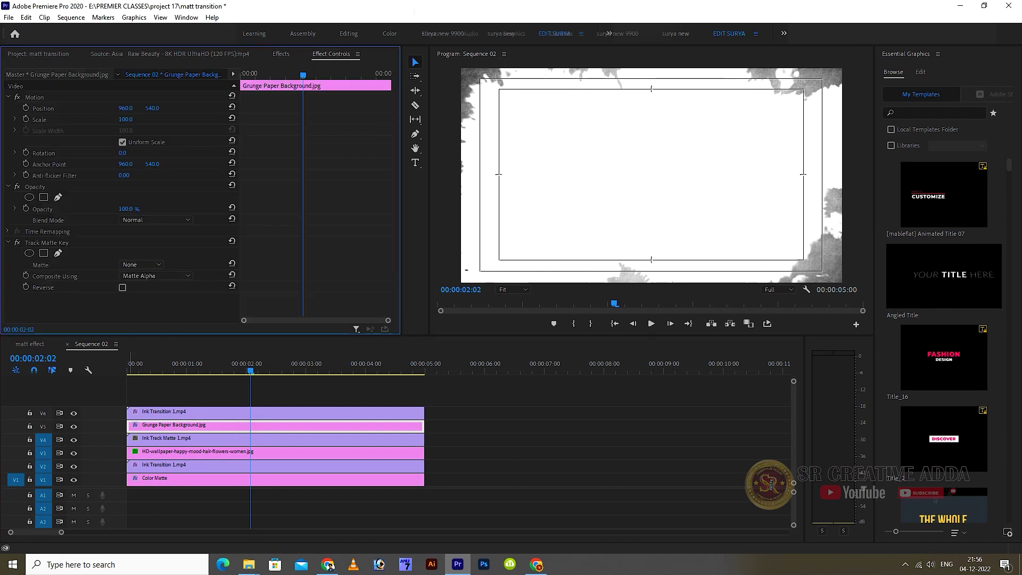
Step: Set the grunge paper's track matte to Video 6 and return the playhead to the sequence start
left_click(153, 263)
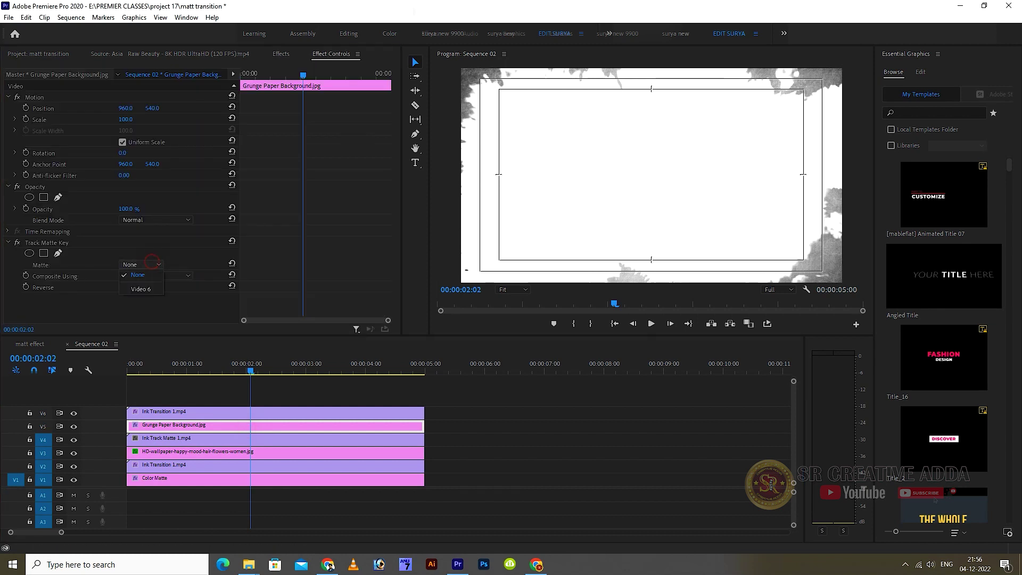
left_click(140, 288)
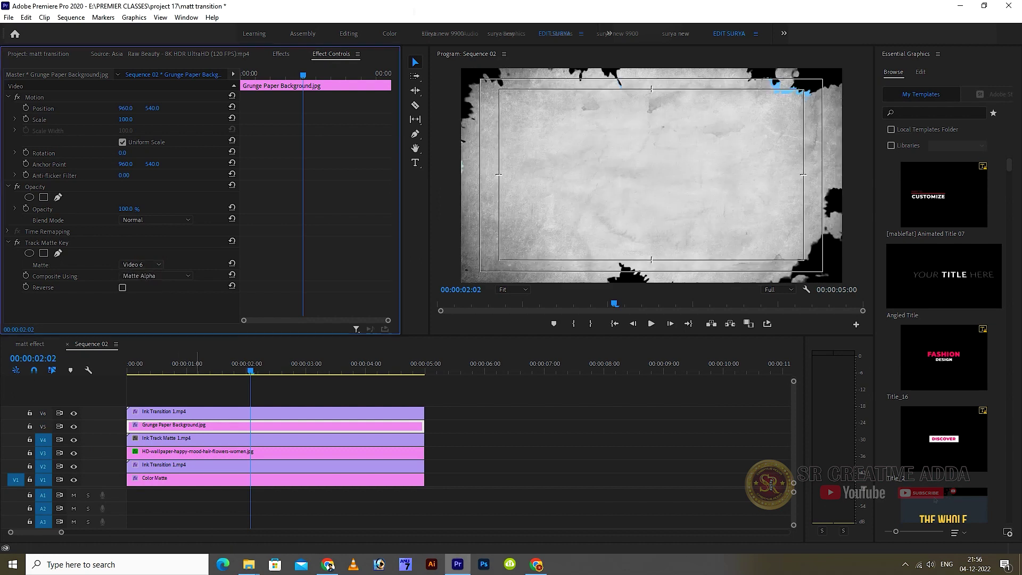
left_click_drag(197, 363, 128, 365)
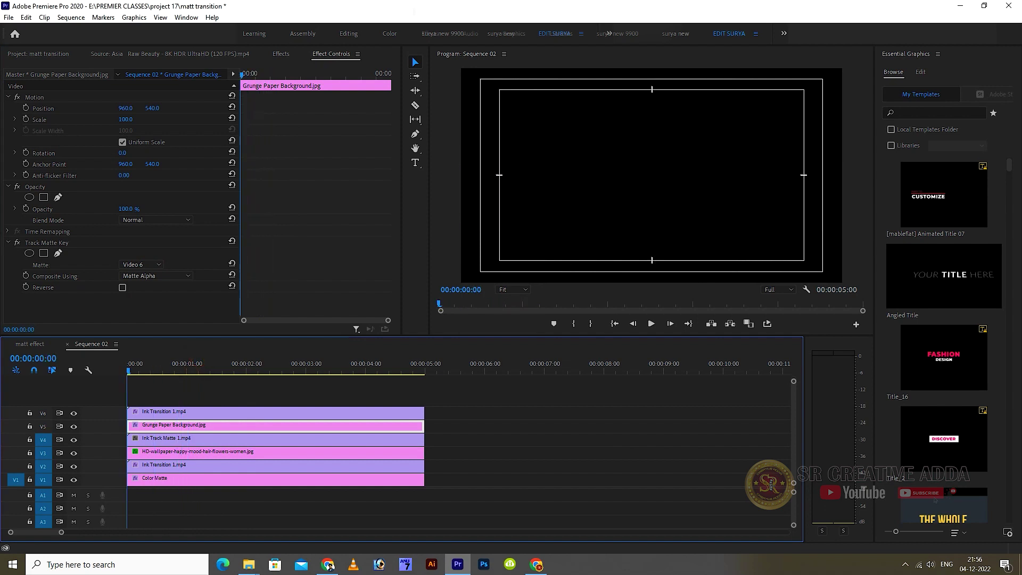
Step: Set the Grunge Paper Background's Track Matte Key to composite using Matte Luma and play the sequence from the start
key("space")
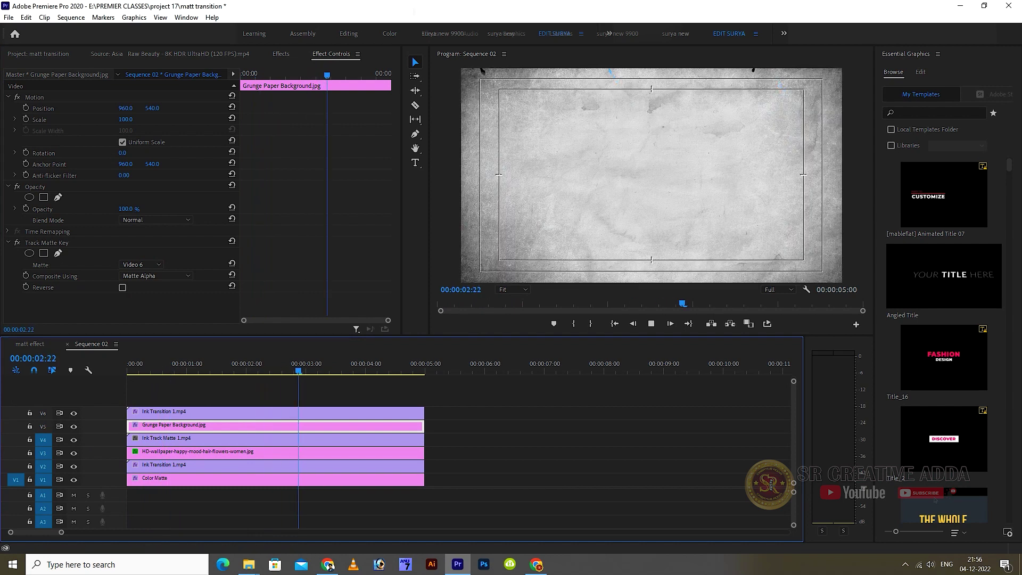
left_click(156, 275)
left_click(141, 294)
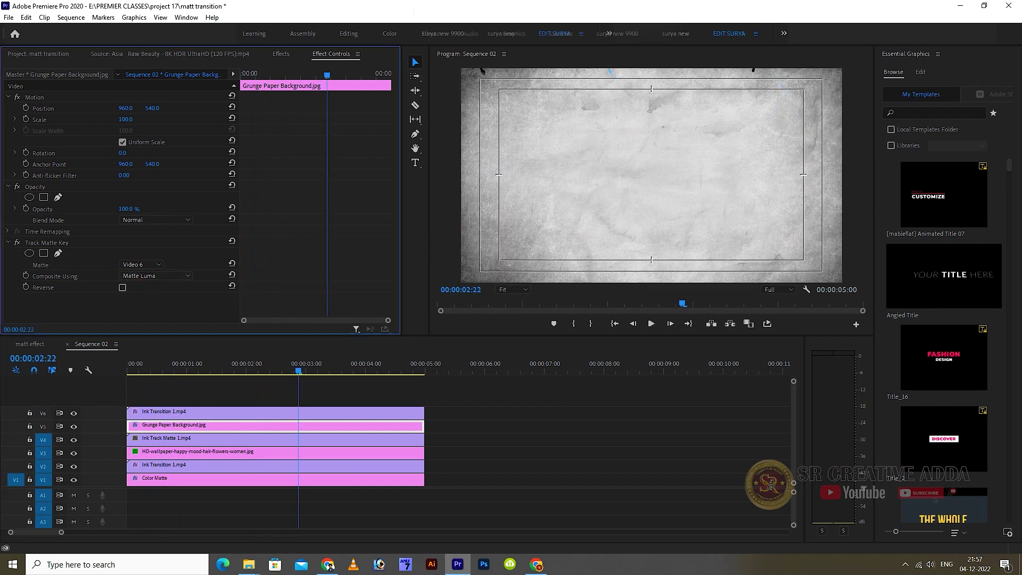
left_click(127, 367)
key("space")
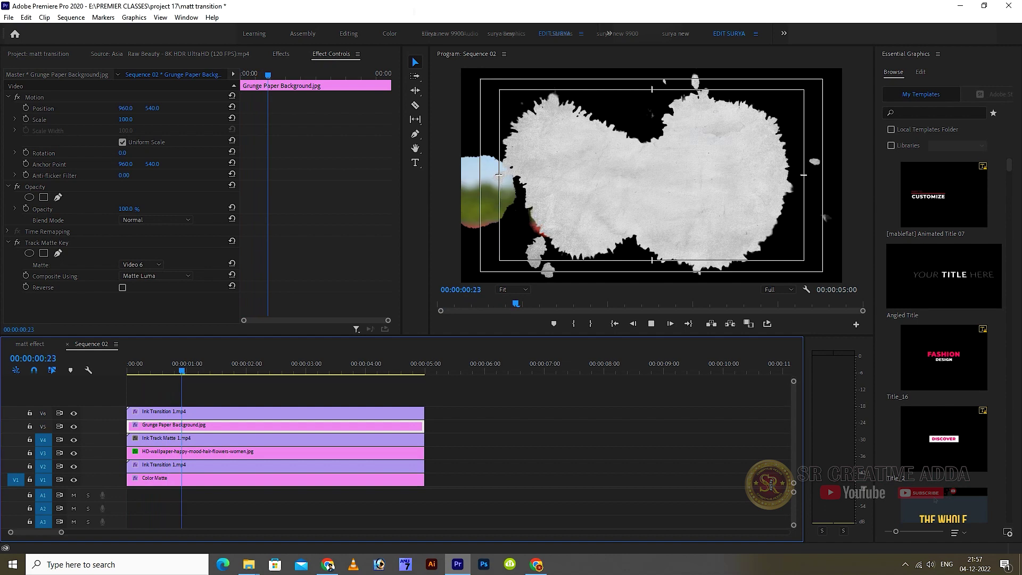
key("space")
Step: Enable Reverse on the grunge paper's Track Matte Key and replay the transition from the sequence start
left_click(122, 287)
key("Home")
key("space")
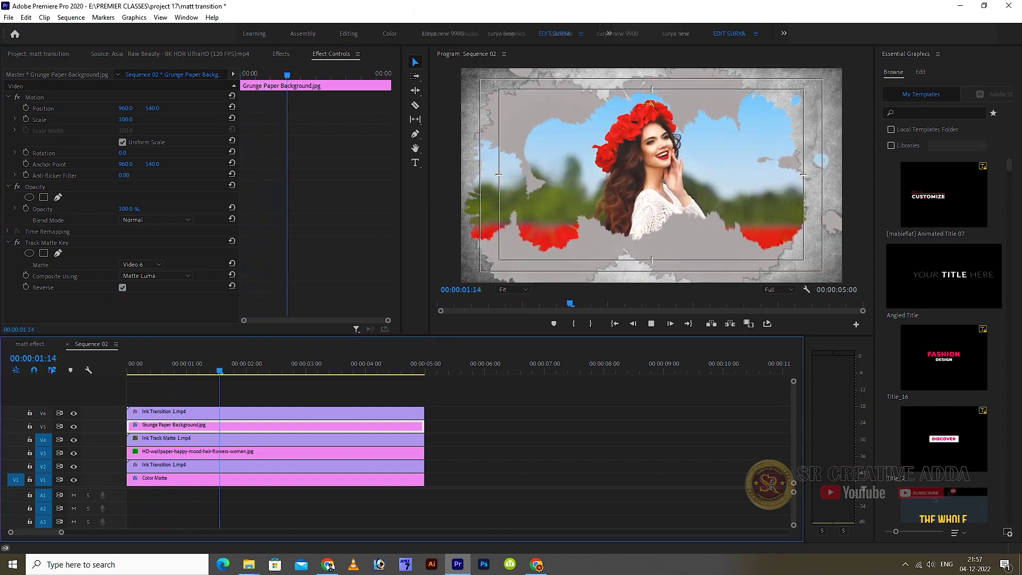
key("space")
key("Home")
key("space")
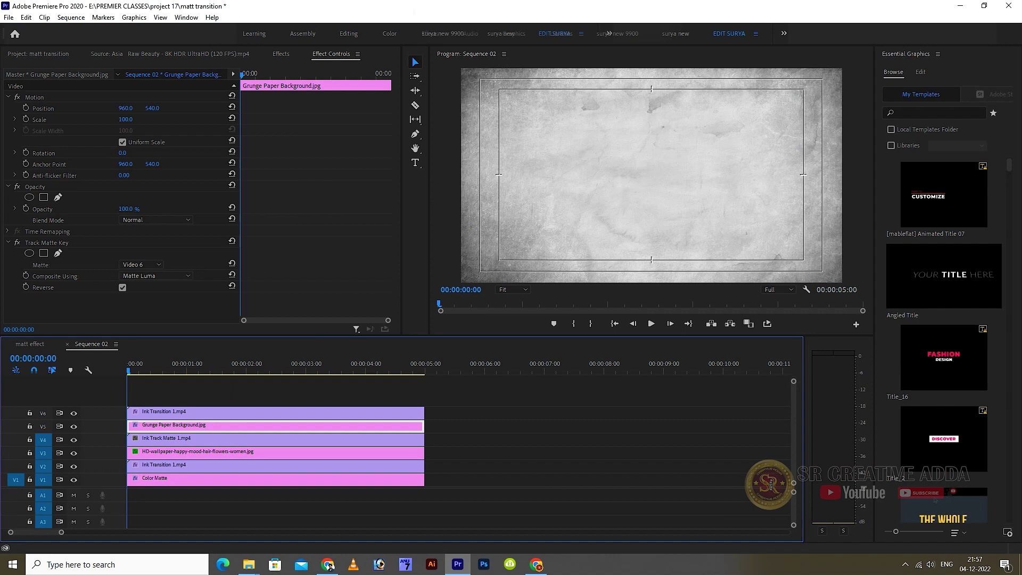
key("space")
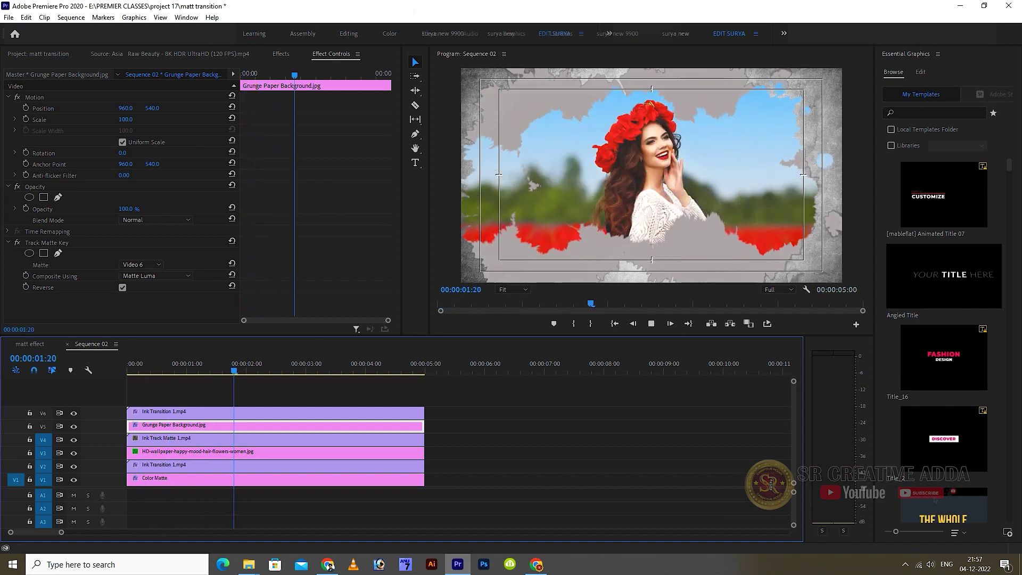
key("space")
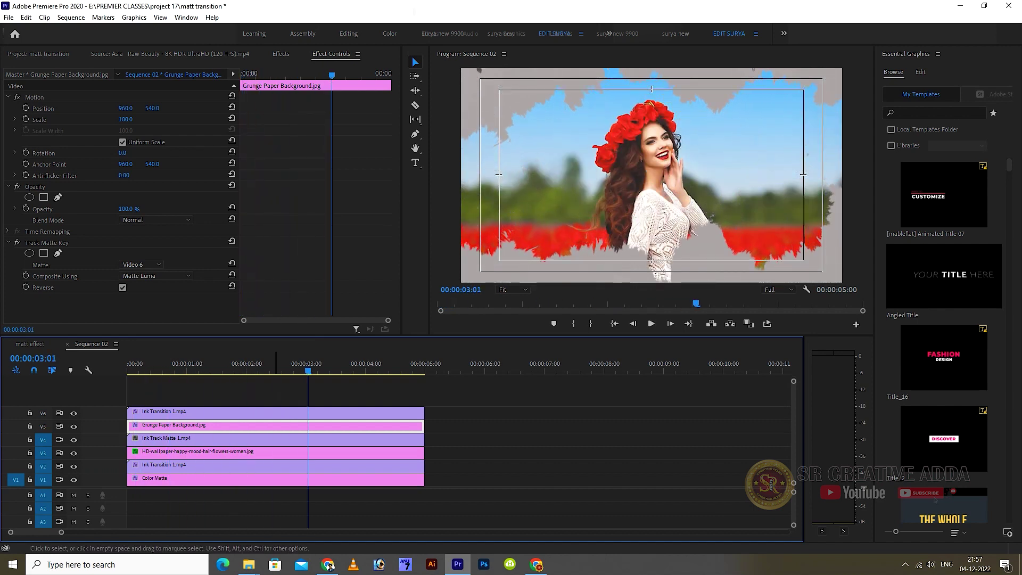
Step: Recolor the Color Matte clip on V1 to coral red D76363 and play the sequence from the start
double_click(191, 481)
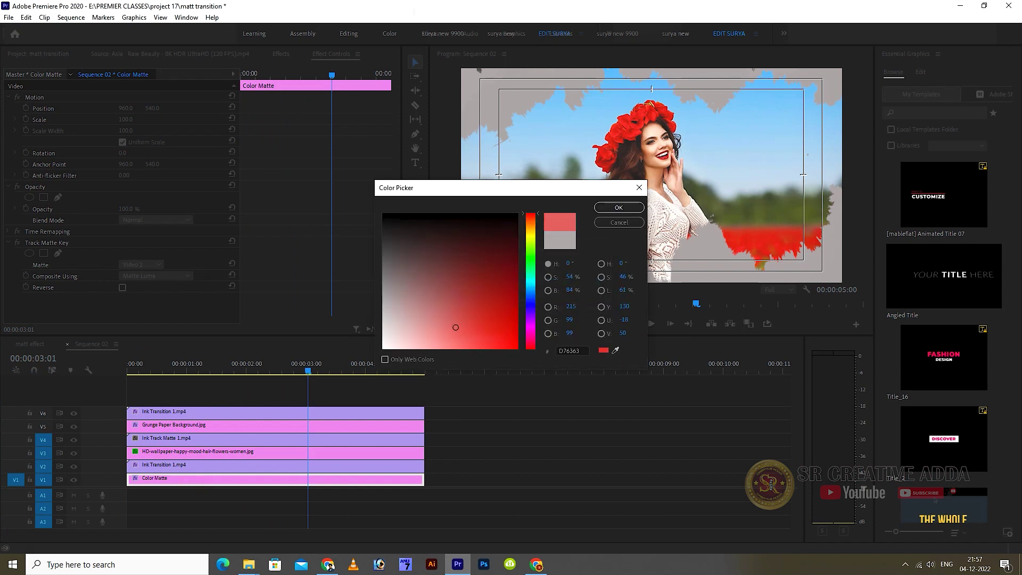
key("Return")
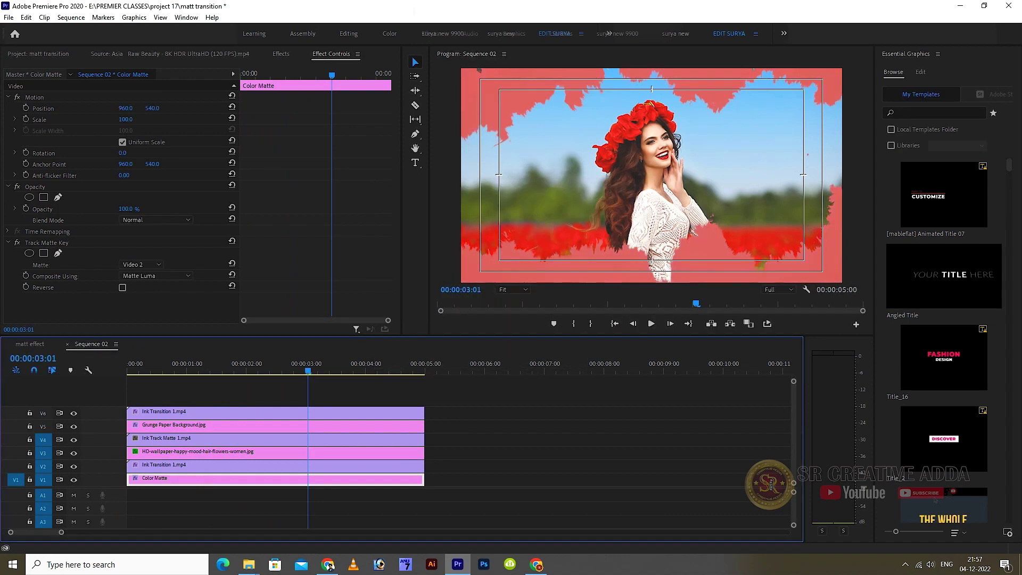
key("Home")
key("space")
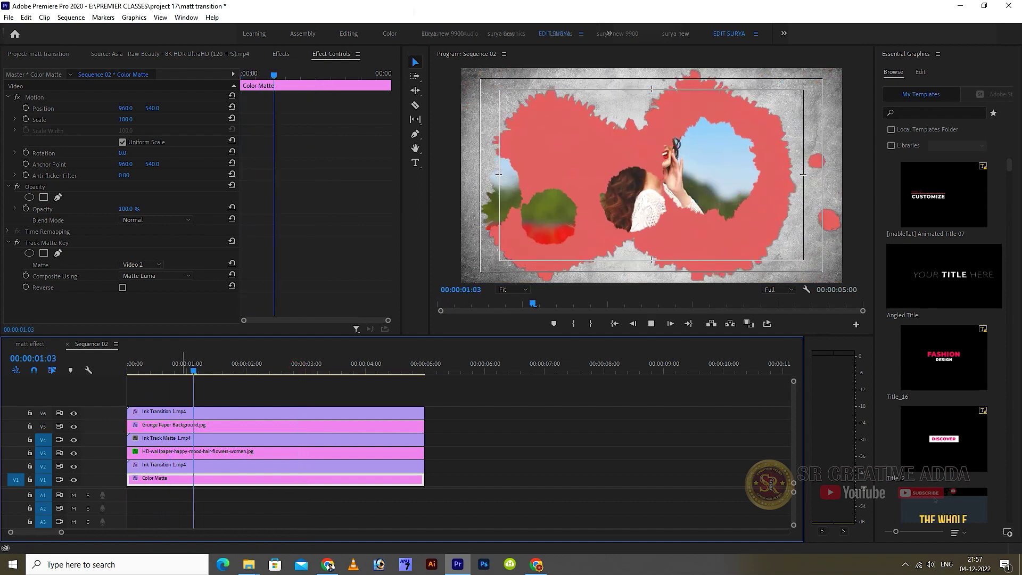
key("space")
Step: Change the Color Matte clip's color to the muted teal 59B5BD
double_click(241, 479)
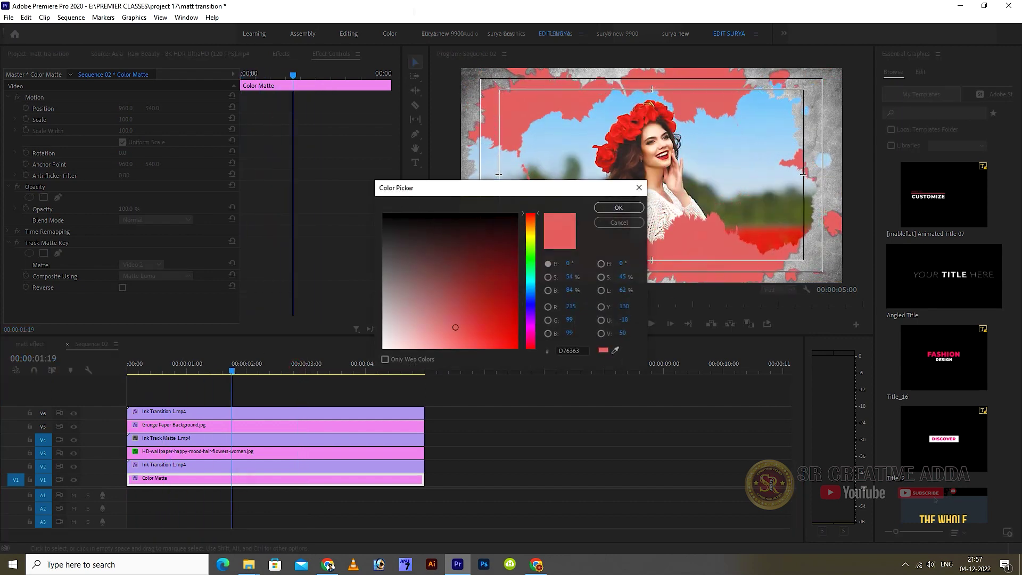
left_click(532, 285)
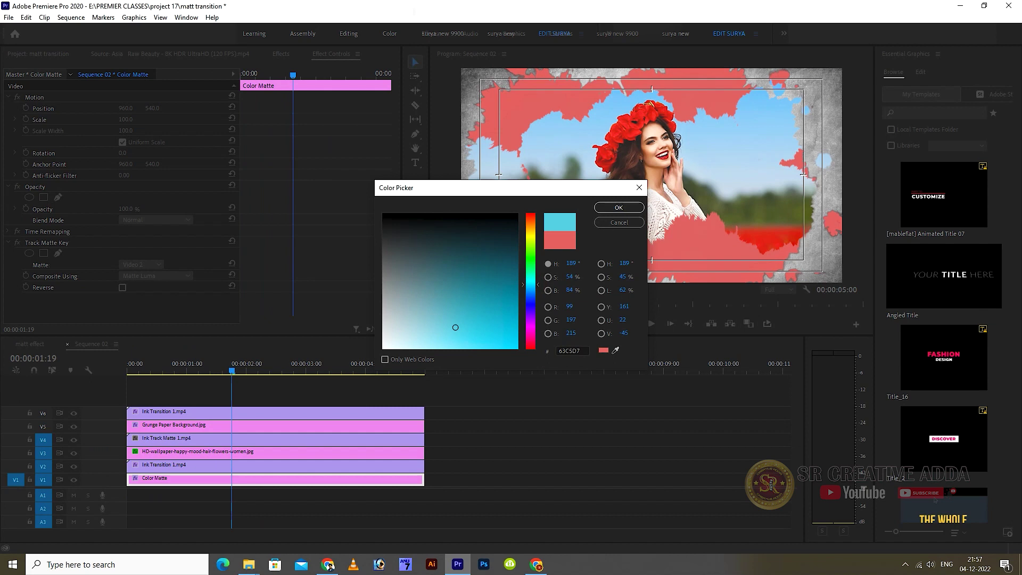
left_click(619, 207)
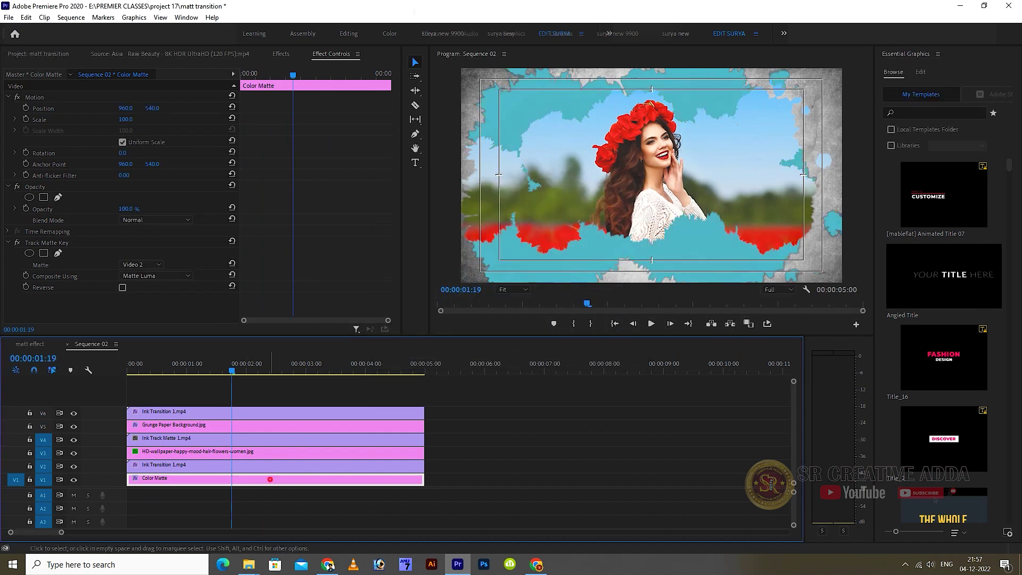
Step: Change the Color Matte clip's color to bright cyan 04F0FF and play the sequence from the start
double_click(269, 479)
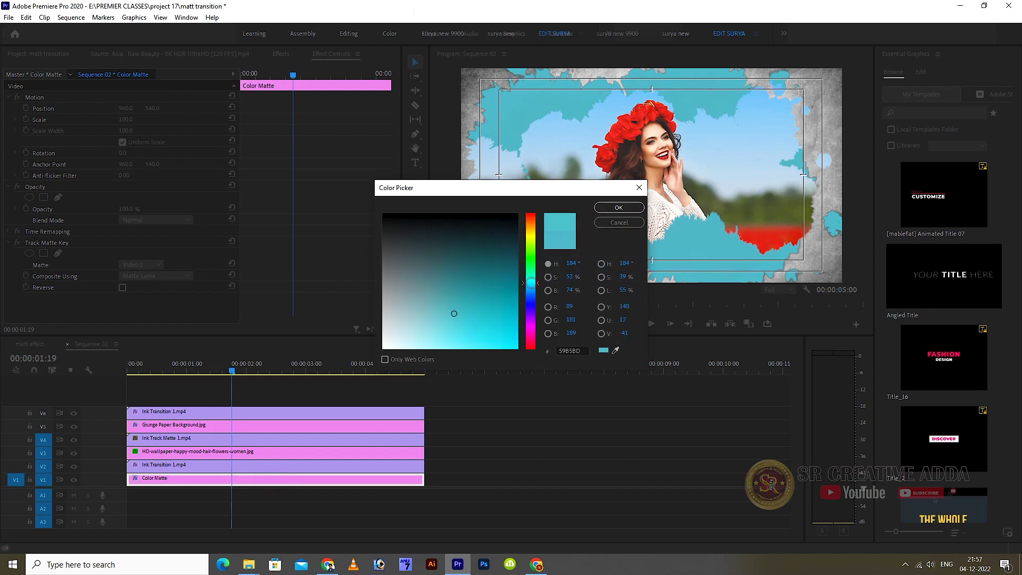
left_click(514, 346)
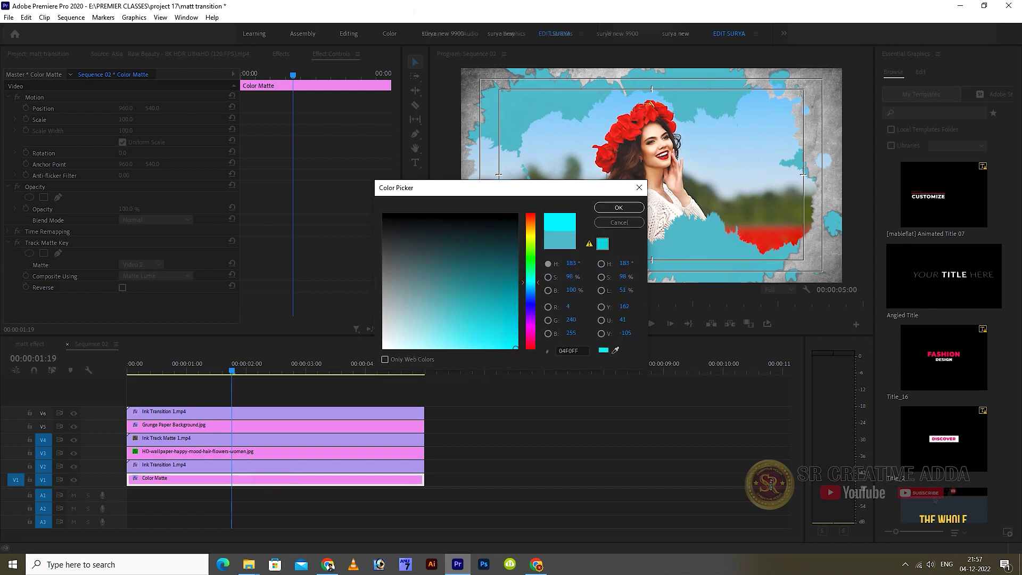
left_click(618, 207)
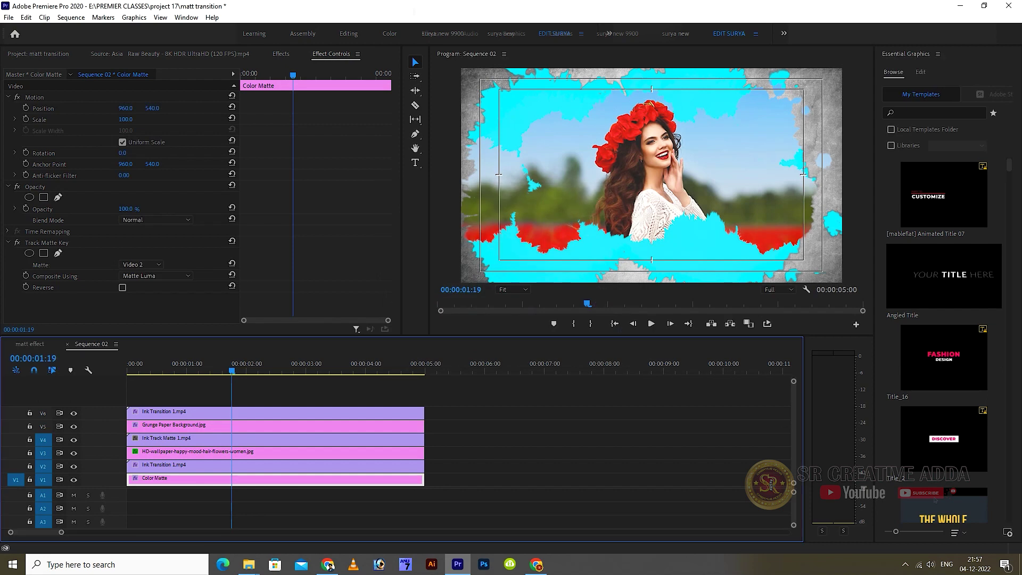
key("Home")
key("space")
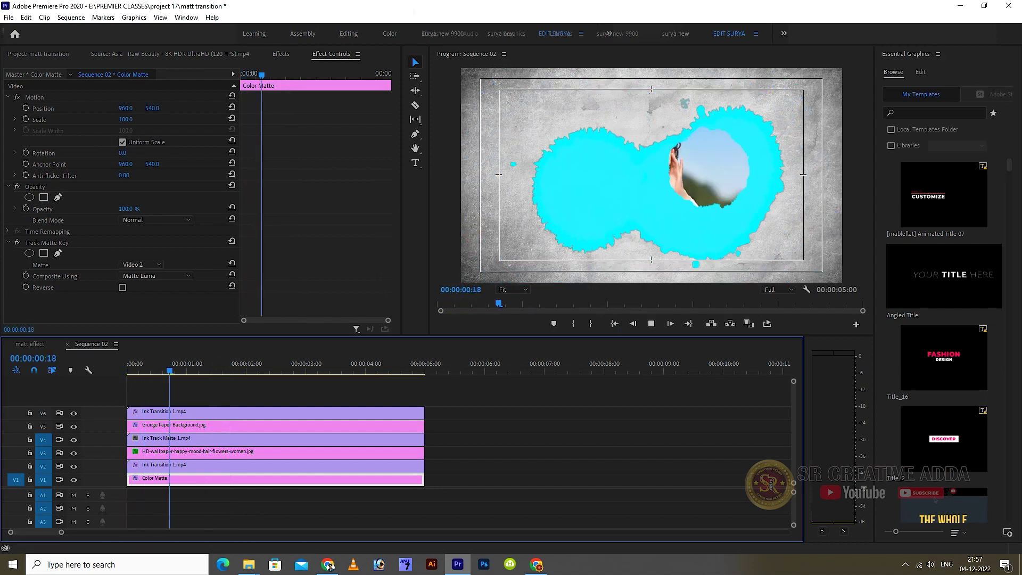
key("space")
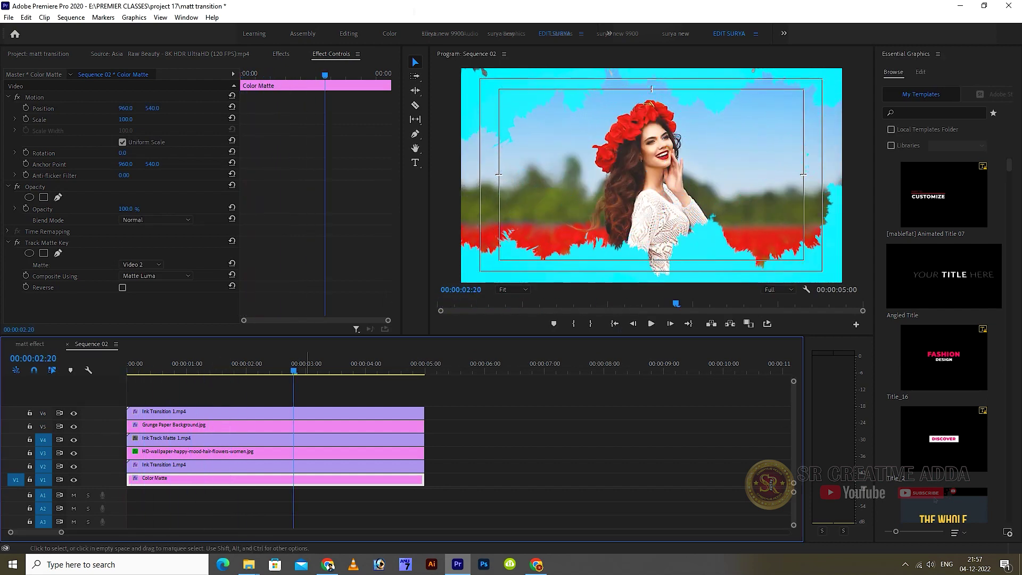
Step: Darken the Color Matte clip's color to 013639 and play the sequence from the start
double_click(154, 478)
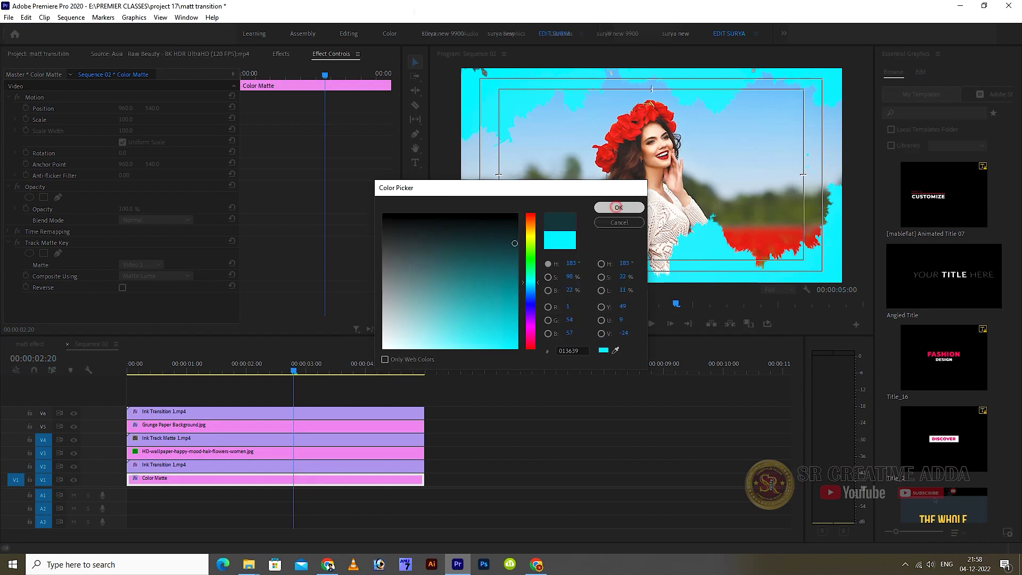
left_click(618, 207)
key("Home")
key("space")
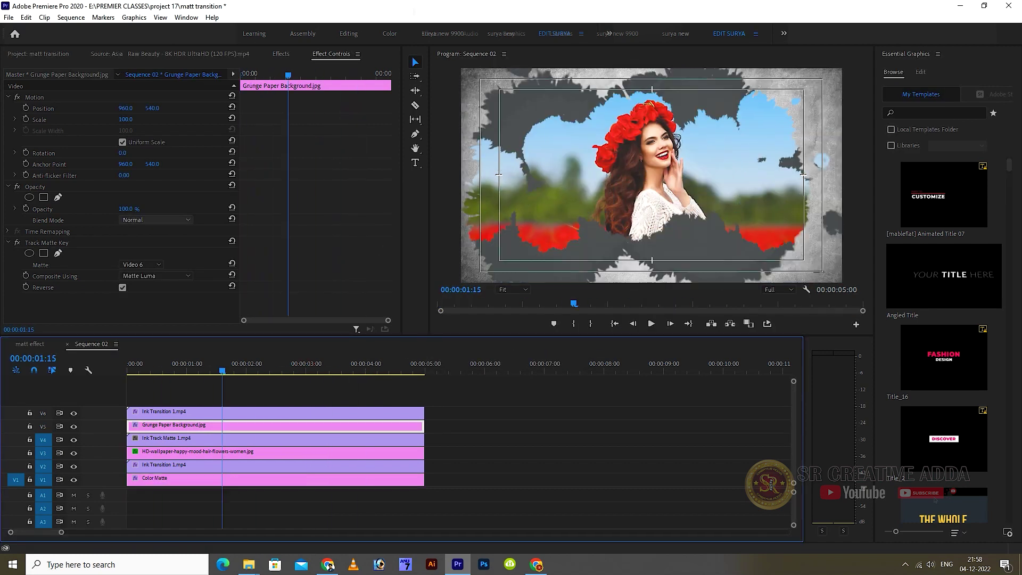
Step: Set the Grunge Paper Background clip's blend mode to Overlay and replay the sequence from the start
left_click(156, 219)
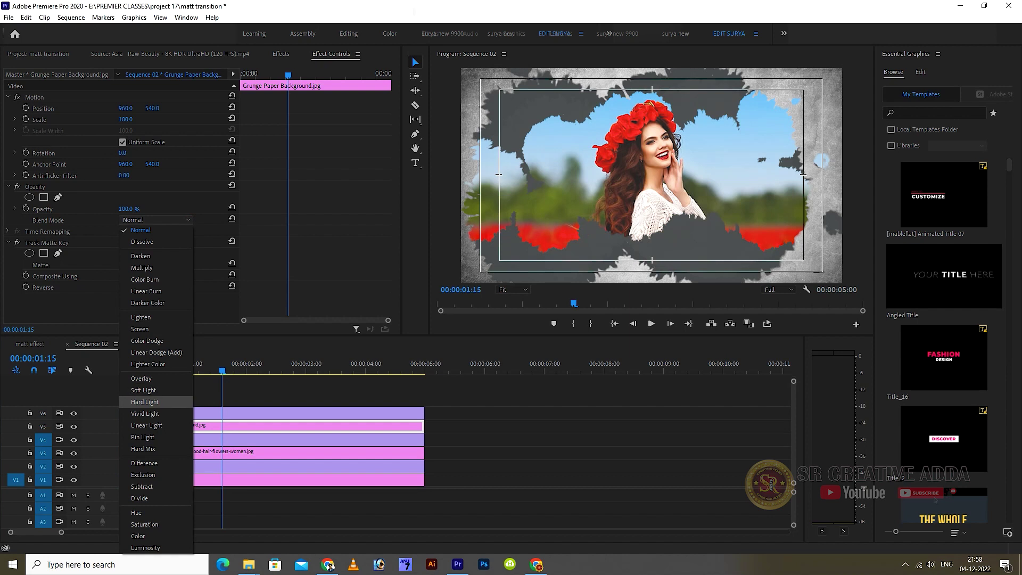
left_click(155, 378)
key("Home")
key("space")
key("space")
key("Home")
key("space")
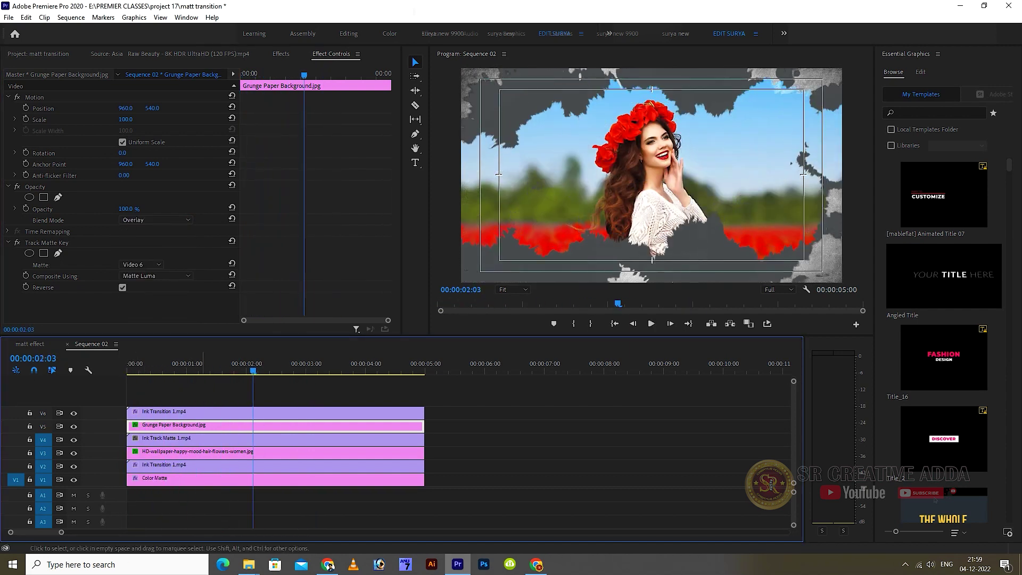
Step: Recolor the Color Matte clip with a gray sampled from the grunge paper in the preview and play the sequence from the start
double_click(221, 477)
left_click(615, 350)
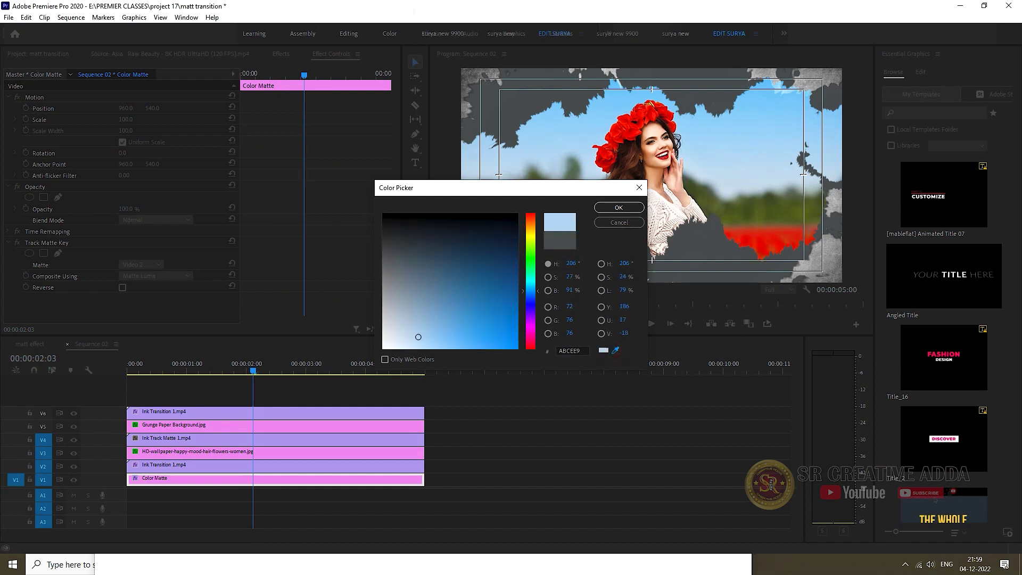
left_click(830, 88)
left_click(619, 207)
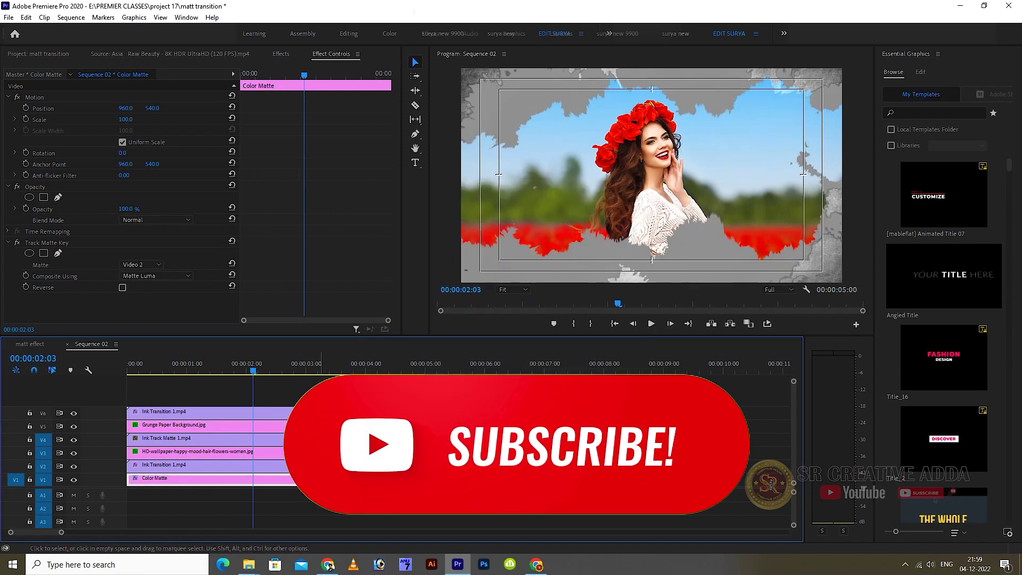
key("Home")
key("space")
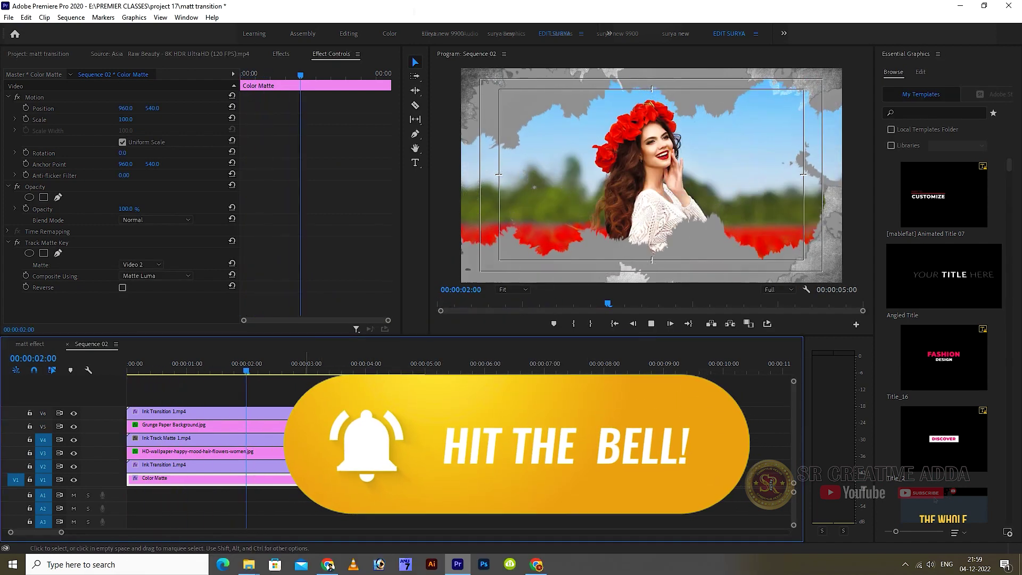
key("space")
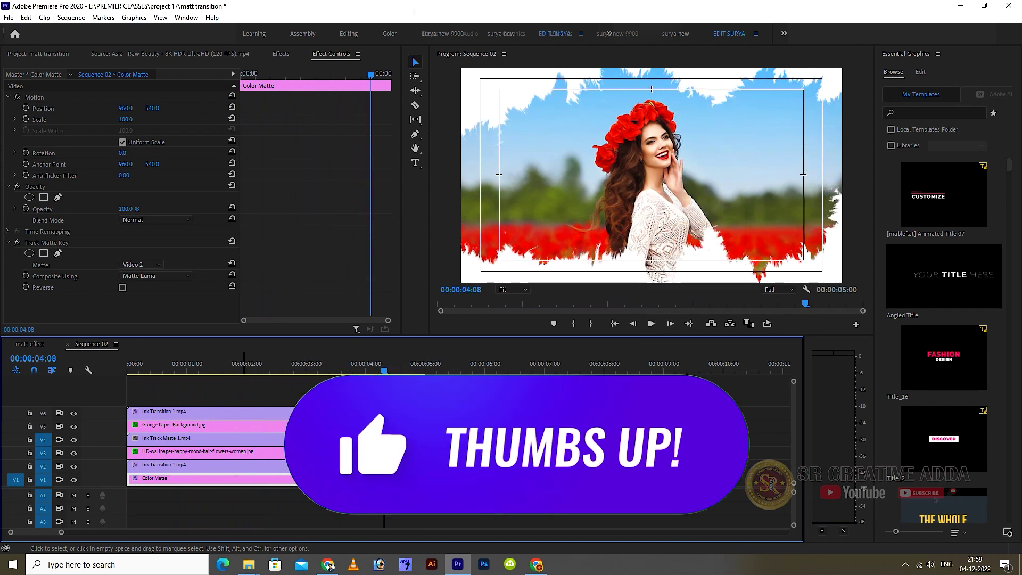
Step: Disable the Color Matte clip on V1 and play the sequence from the start
key("Home")
key("space")
key("space")
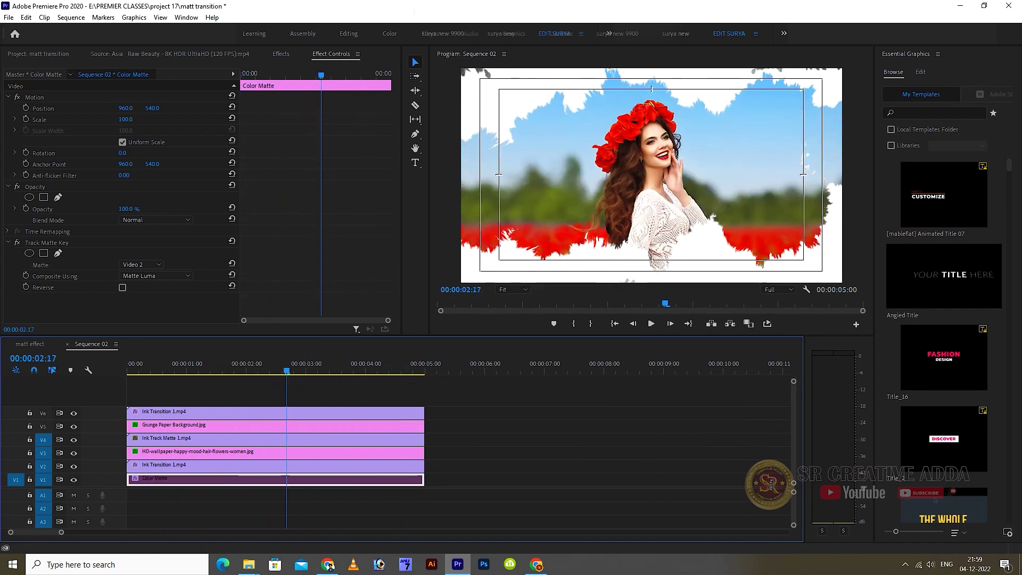
left_click(235, 438)
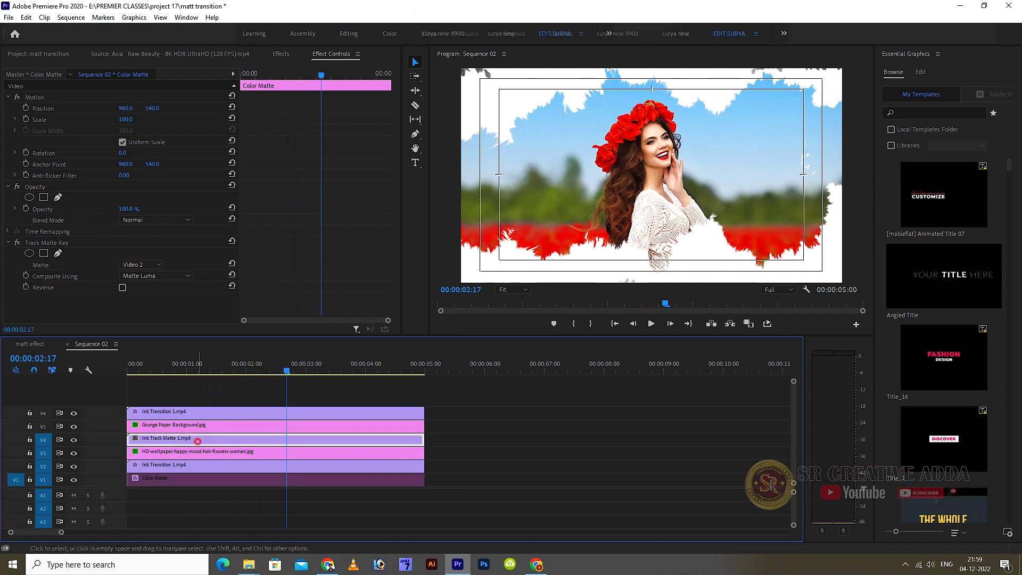
left_click(235, 414)
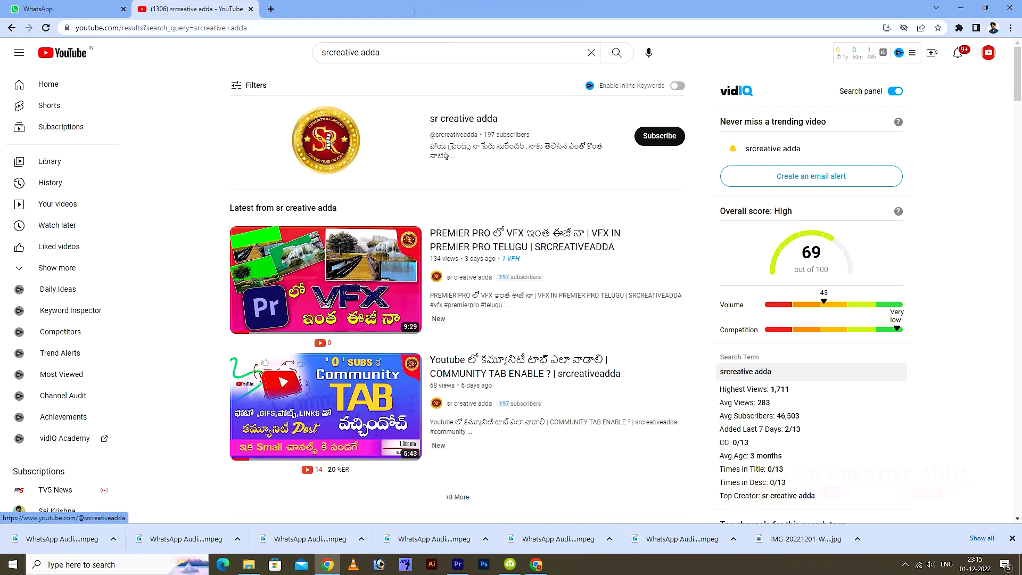
Step: In YouTube, subscribe to the sr creative adda channel and set its notifications to All
left_click(659, 136)
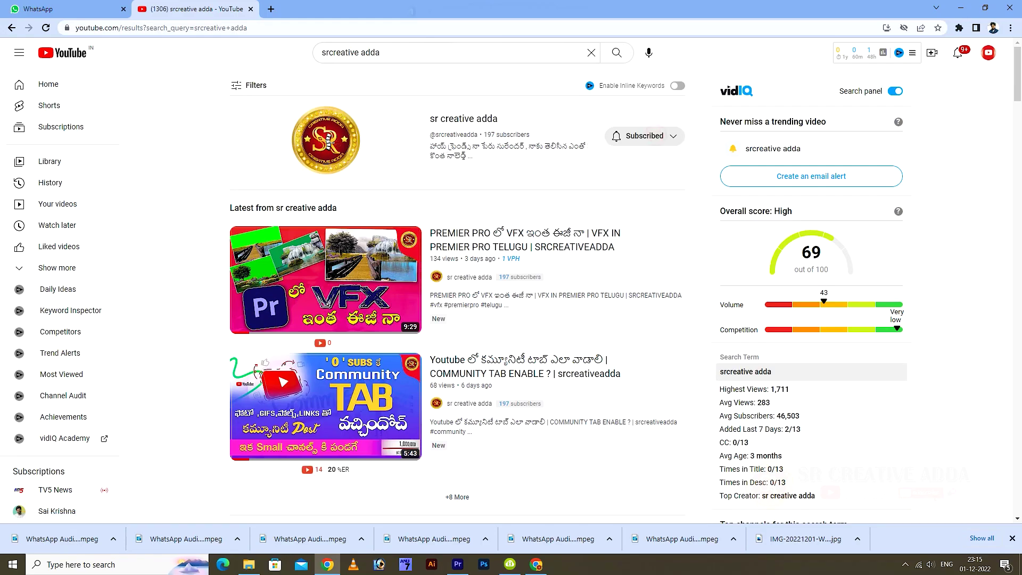
left_click(659, 135)
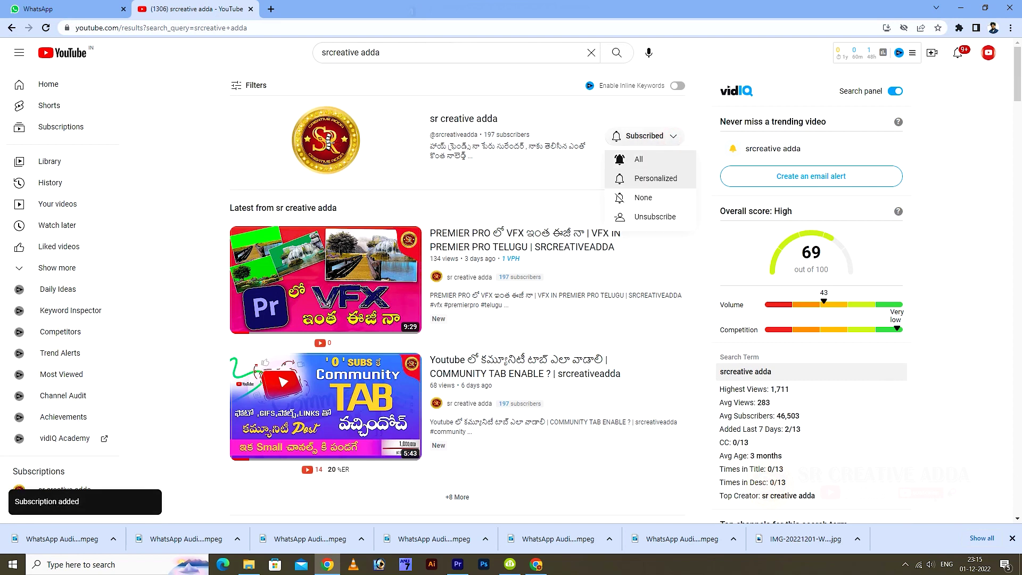
left_click(638, 159)
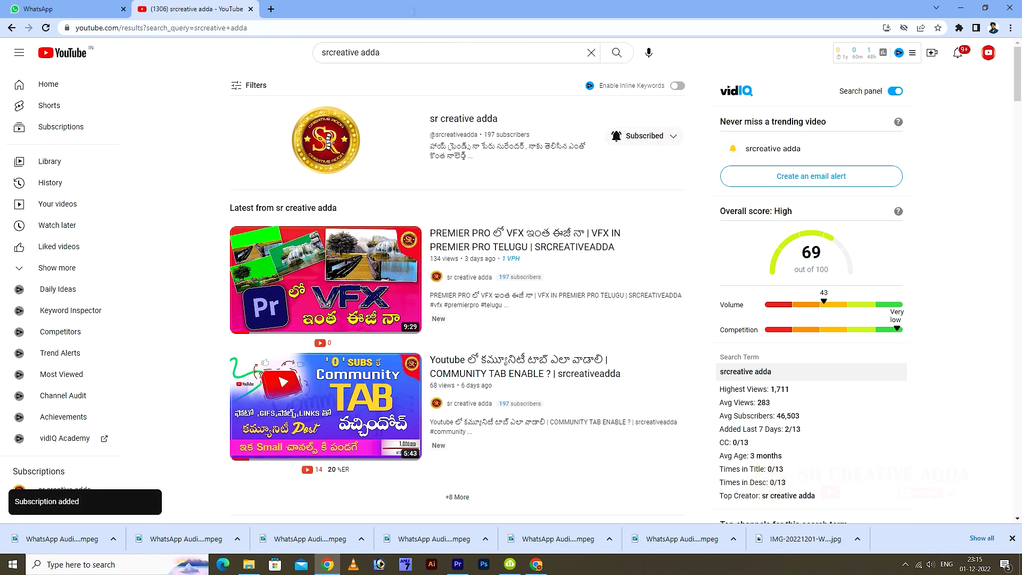